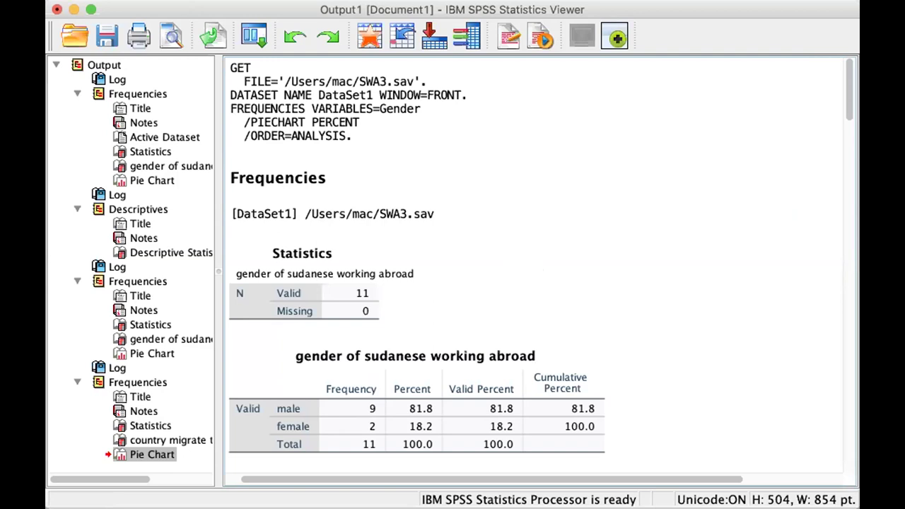
Look through the whole output, from the first gender frequencies to the country migrate to pie chart, and return to its beginning.
scroll(848, 113, "down", 1)
scroll(849, 114, "down", 1)
scroll(848, 100, "up", 3)
left_click(623, 200)
scroll(622, 201, "down", 10)
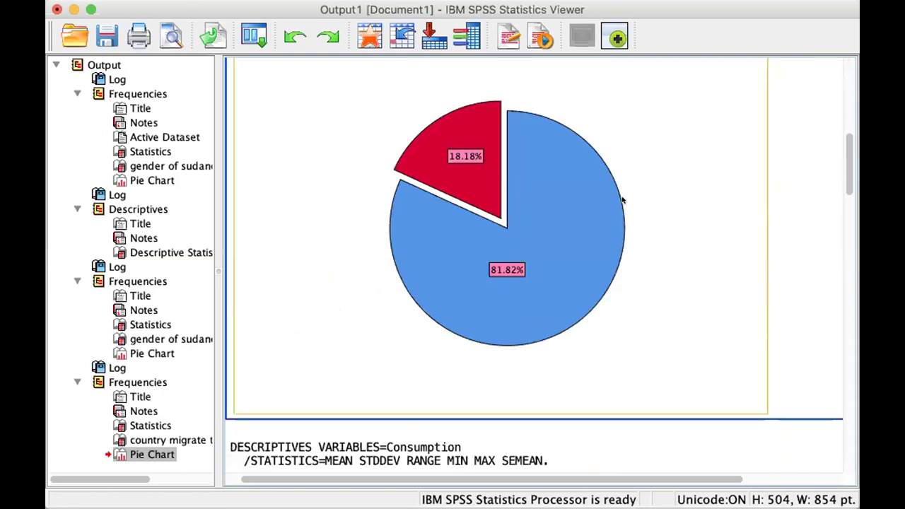
scroll(622, 200, "down", 15)
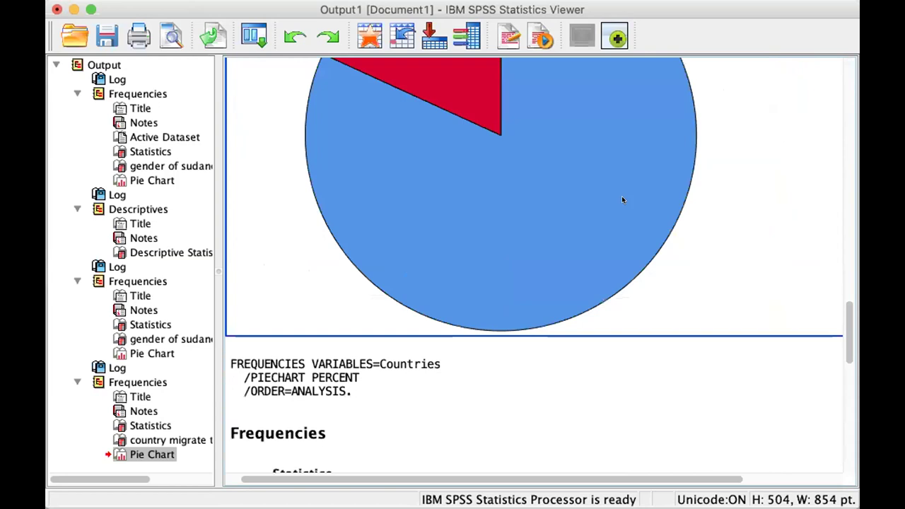
scroll(622, 201, "down", 6)
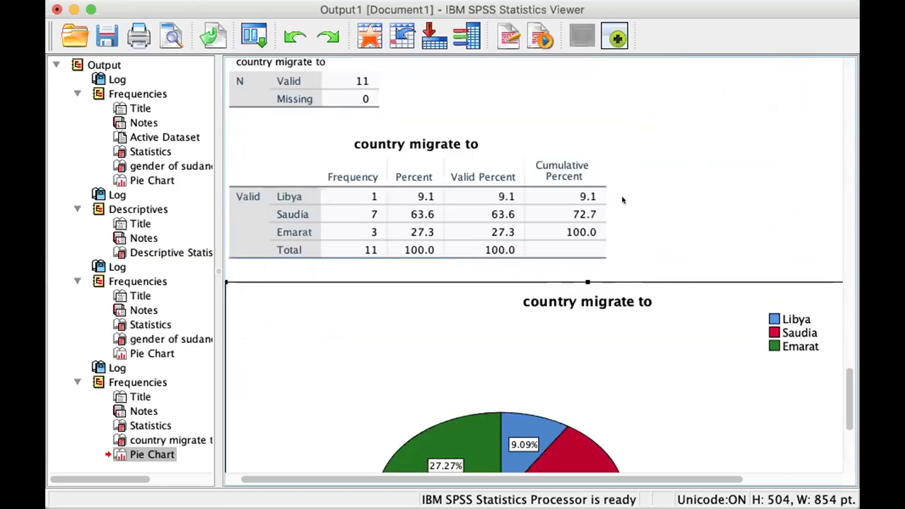
scroll(622, 201, "down", 5)
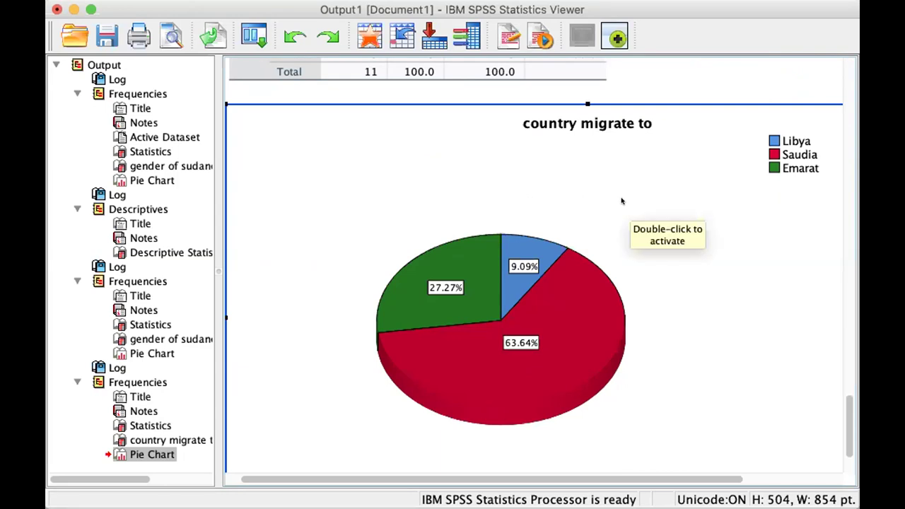
scroll(622, 201, "up", 15)
scroll(622, 207, "down", 6)
scroll(622, 205, "up", 8)
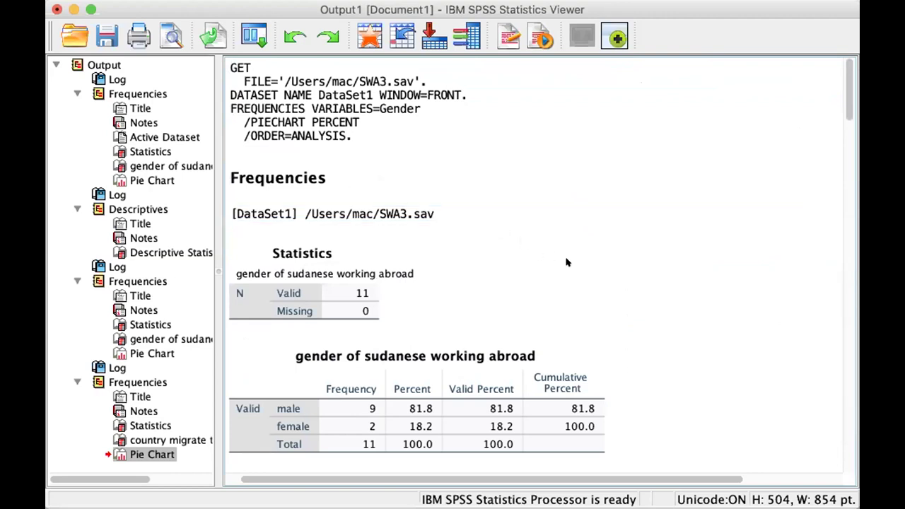
Examine the first gender of sudanese working abroad frequency table and its exploded pie chart with percentage labels.
scroll(570, 258, "down", 3)
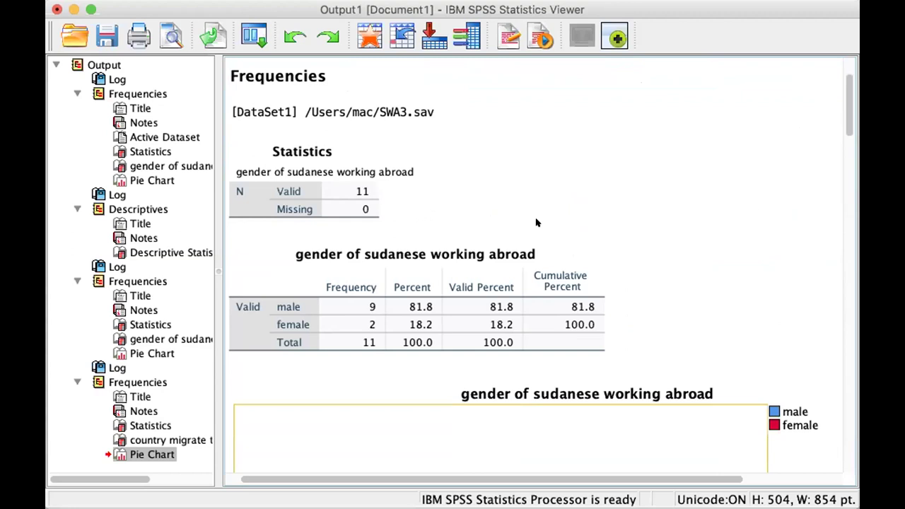
scroll(538, 213, "down", 3)
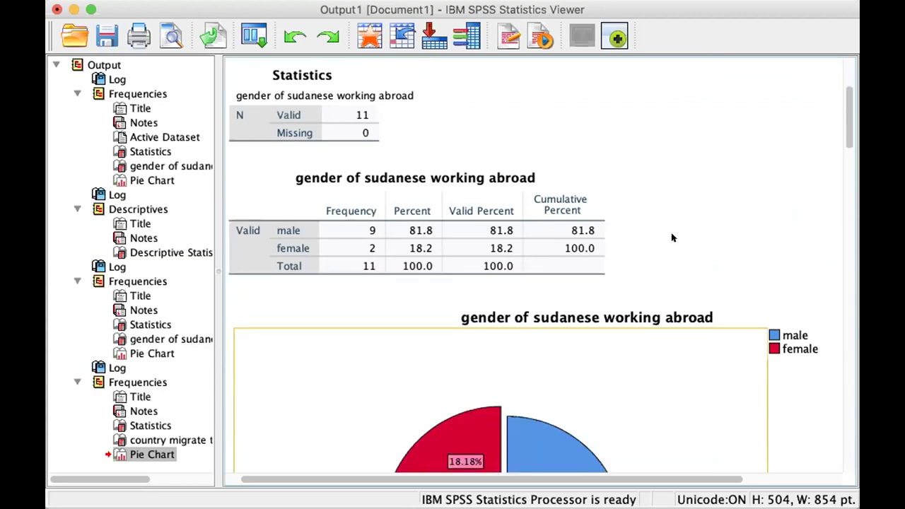
scroll(690, 211, "down", 2)
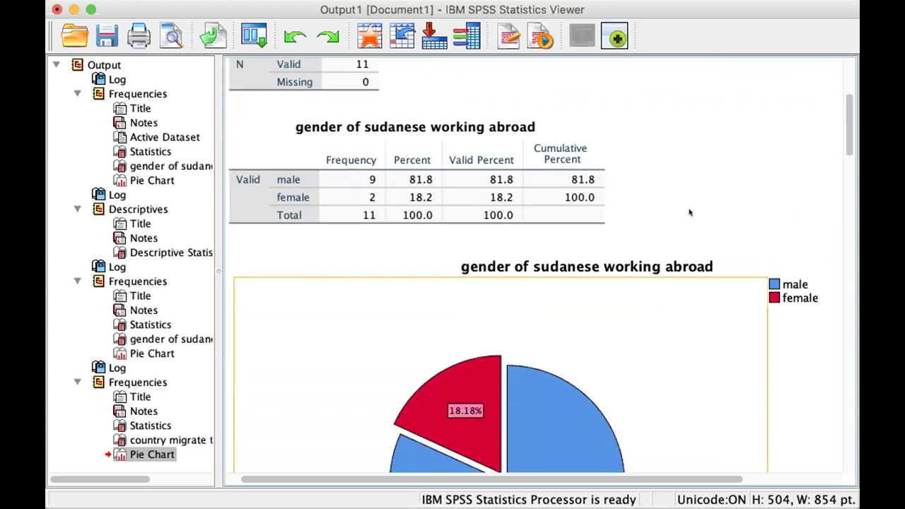
scroll(690, 212, "down", 2)
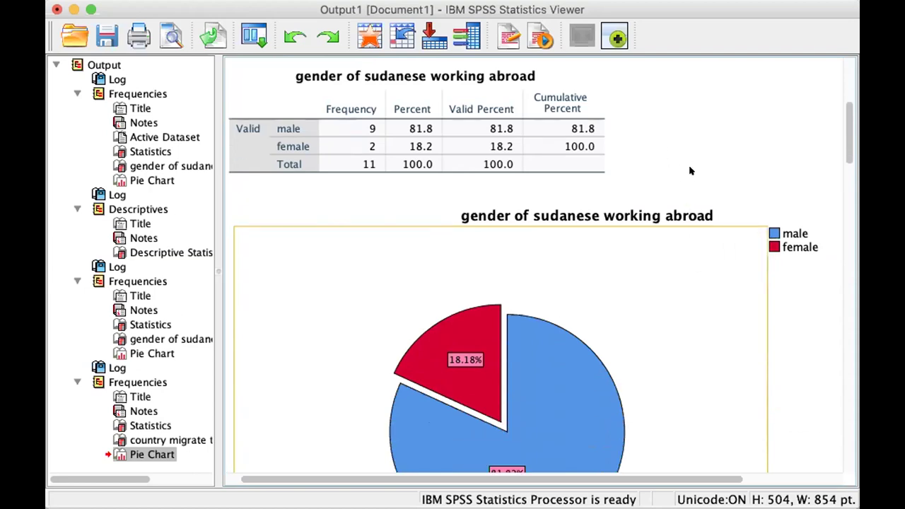
scroll(693, 170, "down", 2)
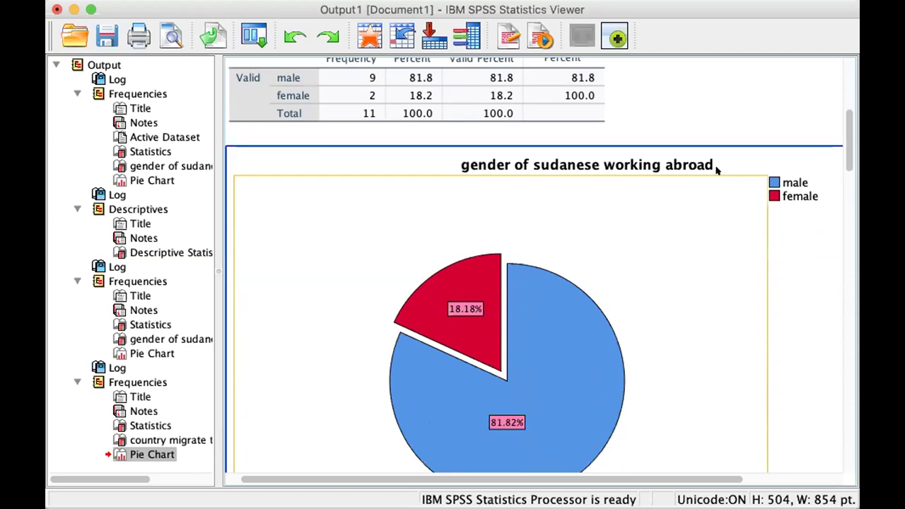
scroll(731, 143, "down", 3)
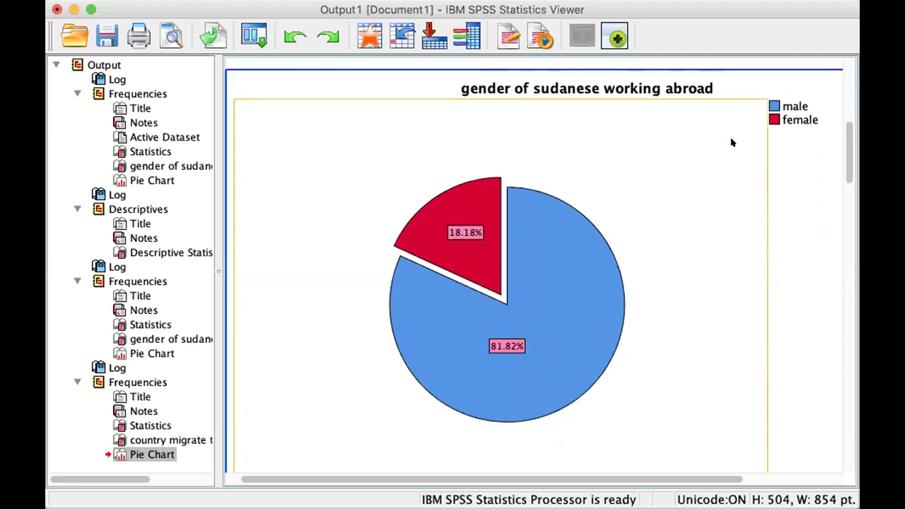
scroll(740, 188, "up", 2)
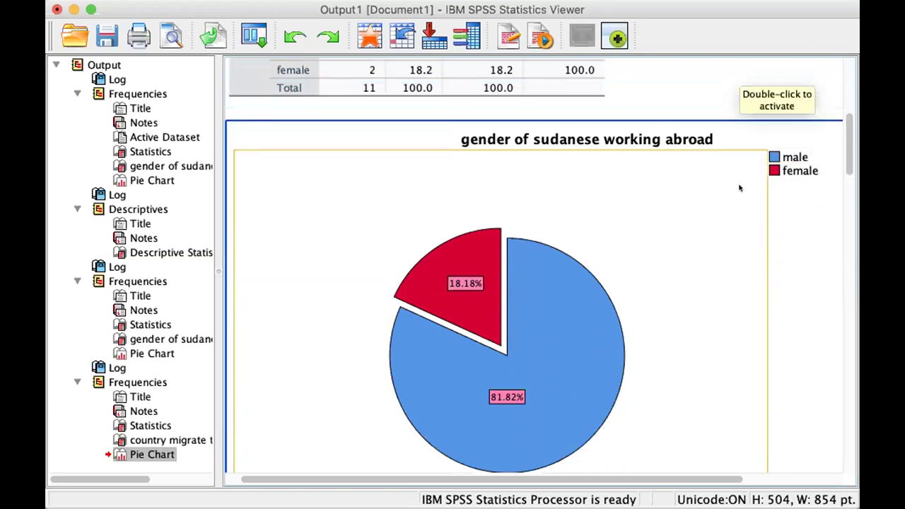
scroll(739, 188, "down", 2)
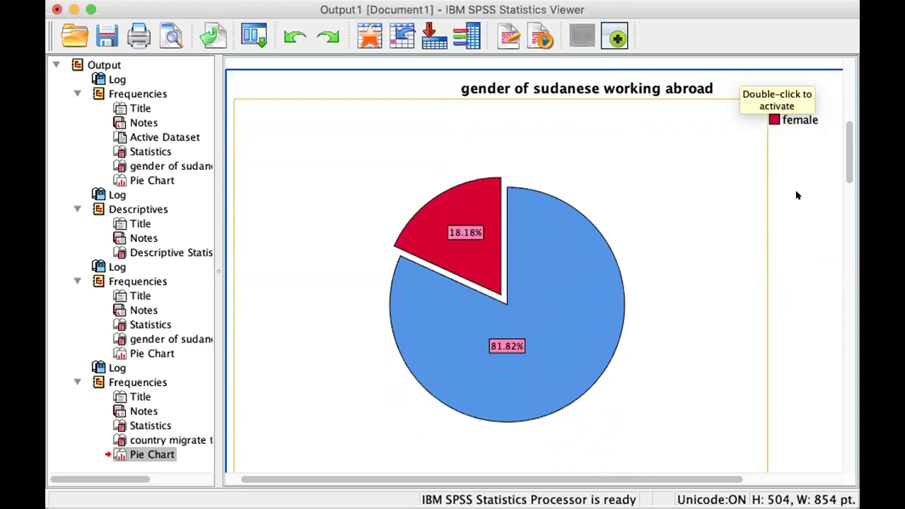
scroll(796, 195, "up", 3)
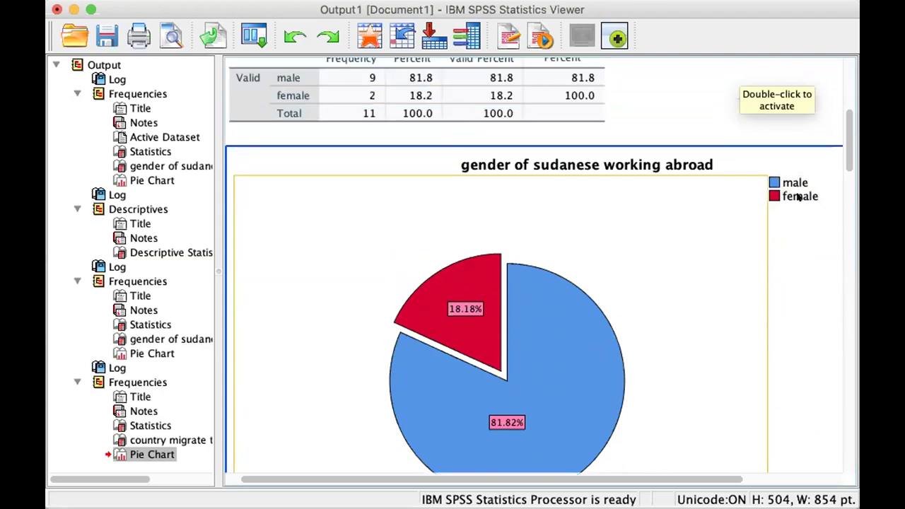
scroll(798, 197, "down", 2)
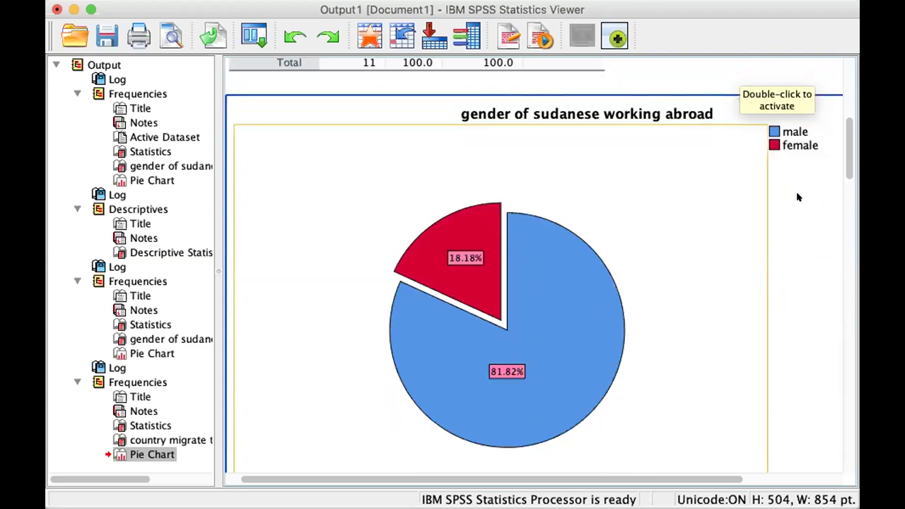
scroll(798, 197, "down", 2)
scroll(798, 196, "down", 3)
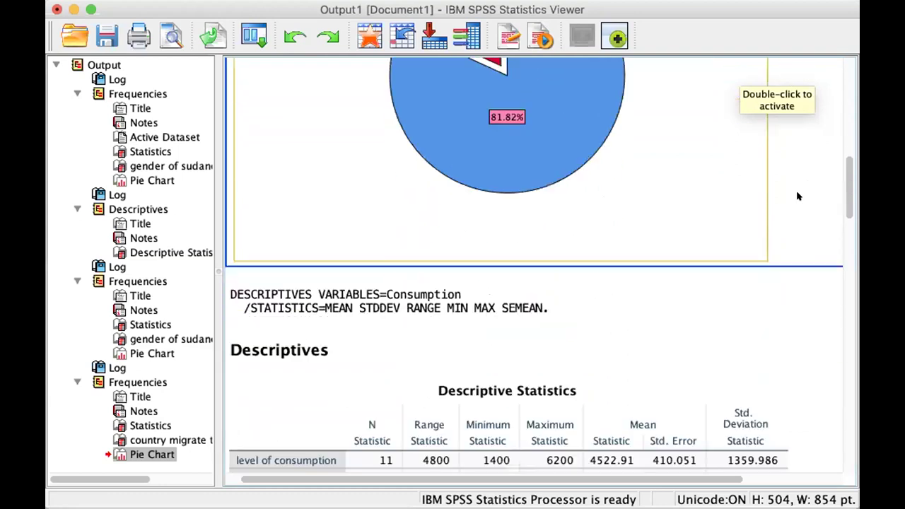
scroll(798, 197, "up", 4)
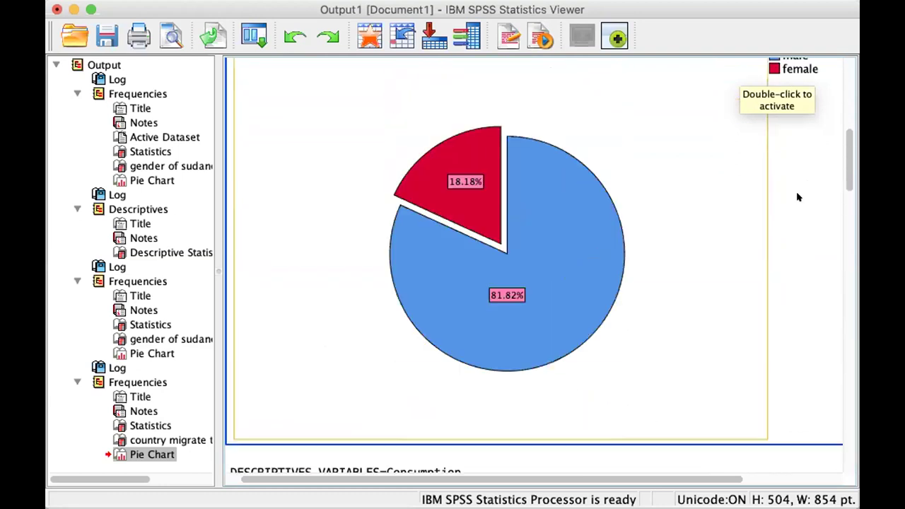
Examine the second gender of sudanese working abroad frequency table and its unlabelled pie chart.
scroll(797, 197, "down", 12)
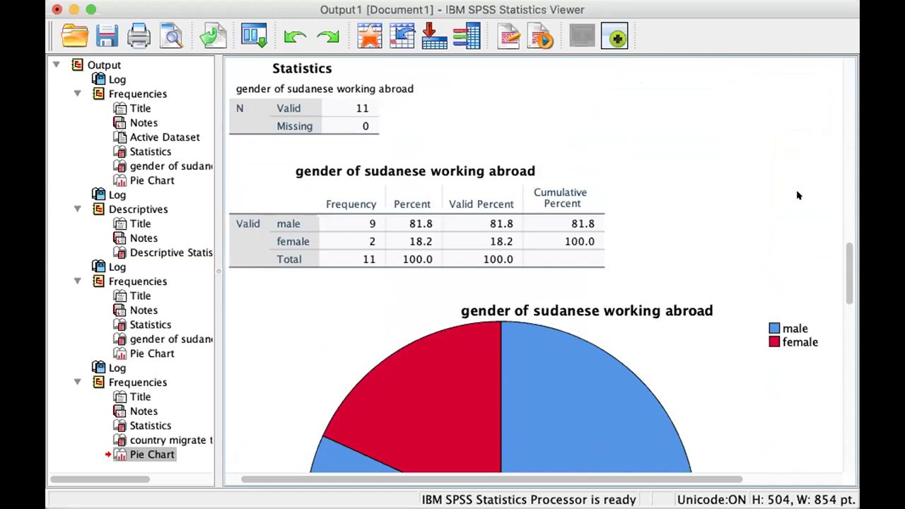
scroll(798, 196, "down", 1)
scroll(798, 196, "down", 1)
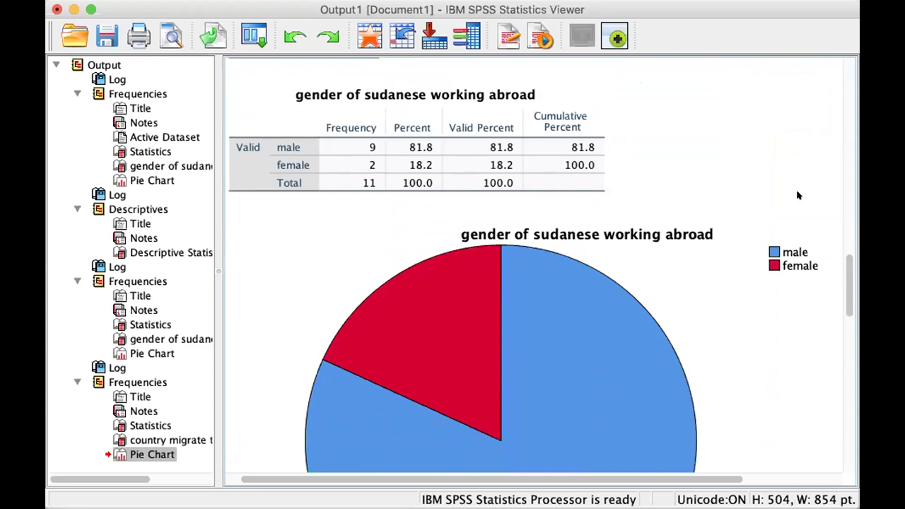
scroll(797, 195, "down", 1)
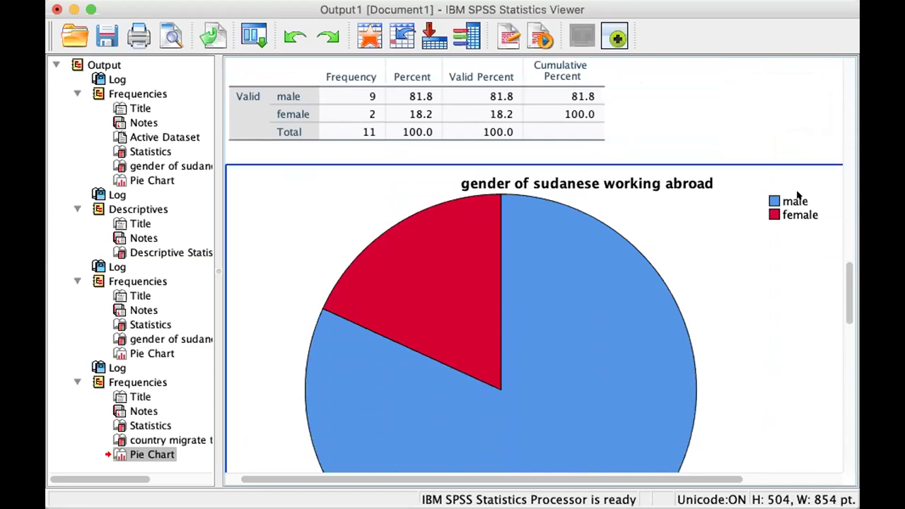
scroll(798, 196, "down", 1)
scroll(798, 195, "up", 3)
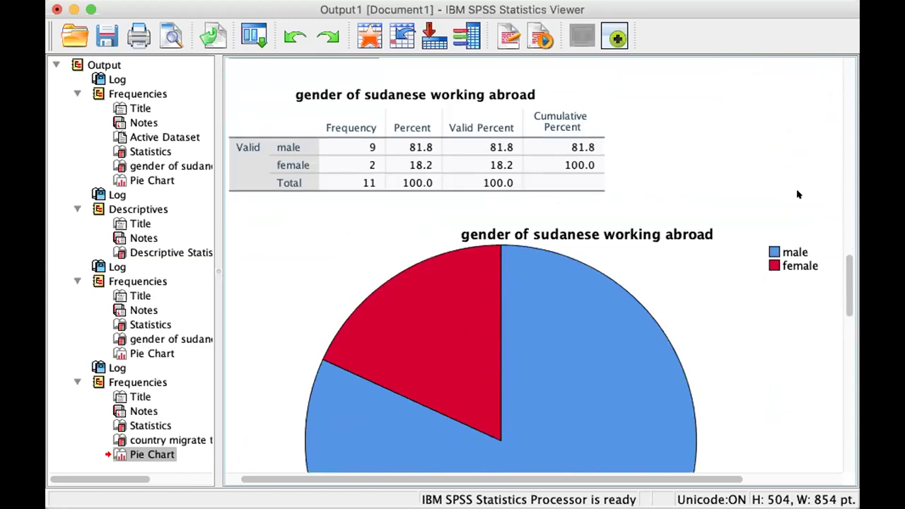
scroll(797, 195, "down", 2)
scroll(798, 196, "down", 8)
scroll(798, 196, "up", 2)
Examine the country migrate to frequency table and its 3-D pie chart, including the legend and slice percentages.
scroll(797, 195, "down", 18)
scroll(798, 195, "down", 5)
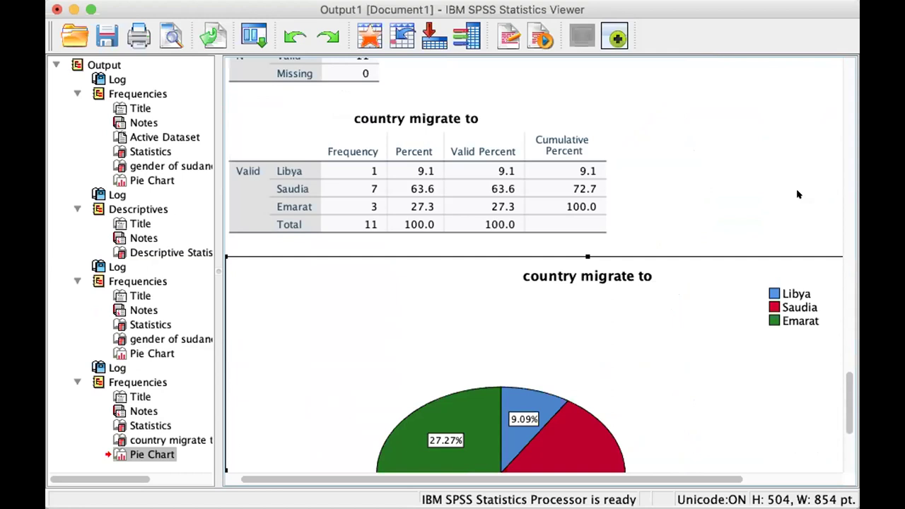
scroll(798, 195, "down", 4)
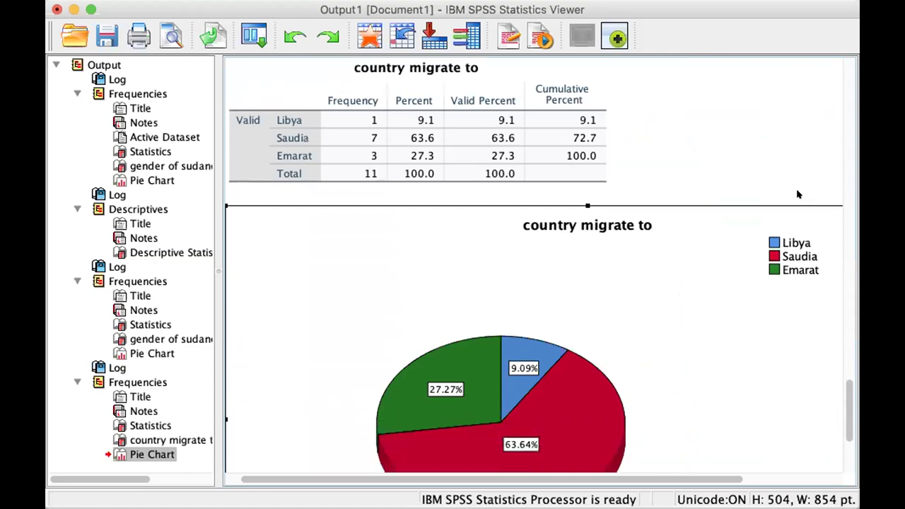
scroll(797, 194, "down", 1)
scroll(797, 195, "up", 2)
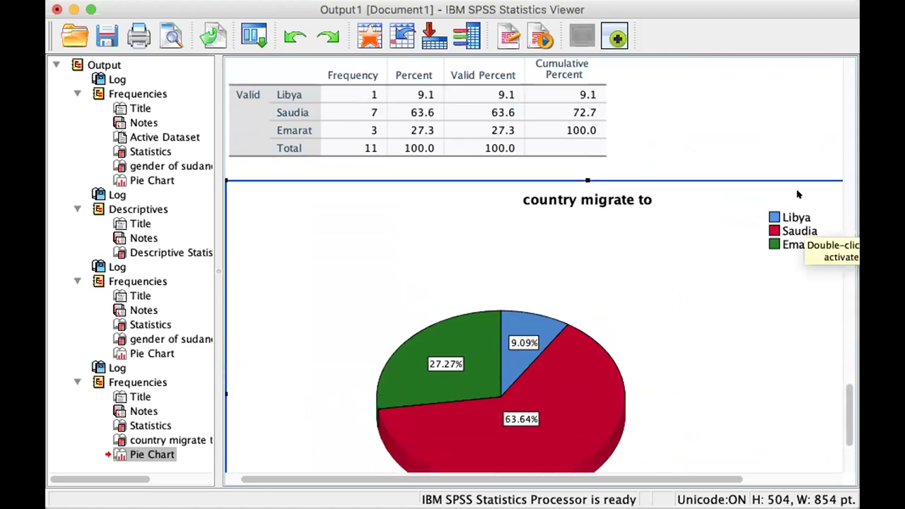
scroll(797, 194, "down", 4)
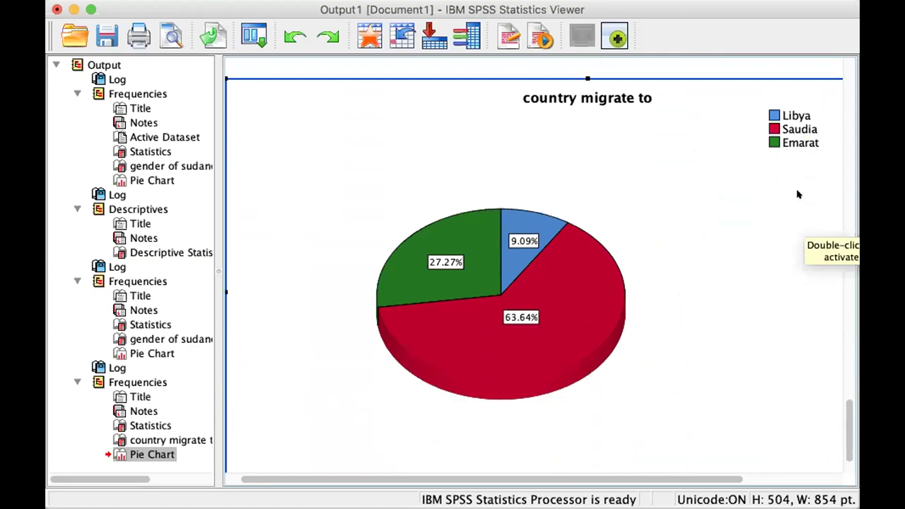
scroll(797, 194, "down", 1)
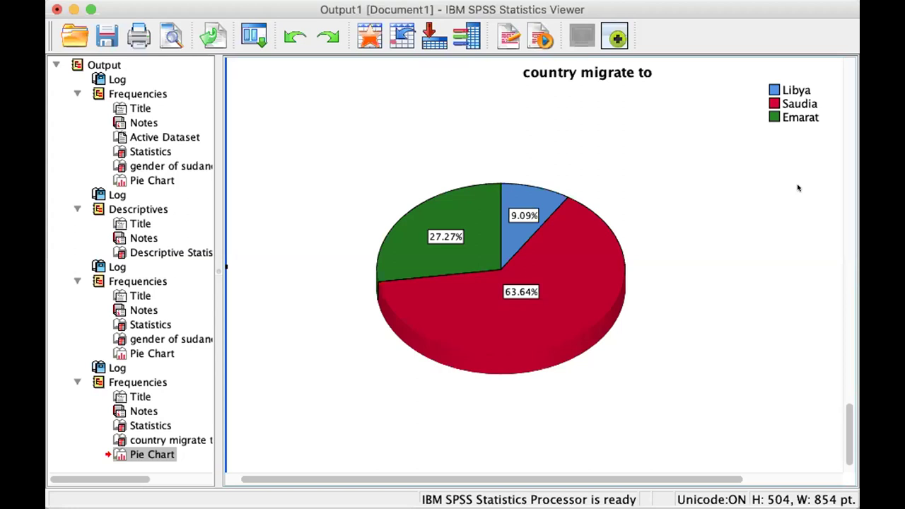
scroll(798, 188, "down", 2)
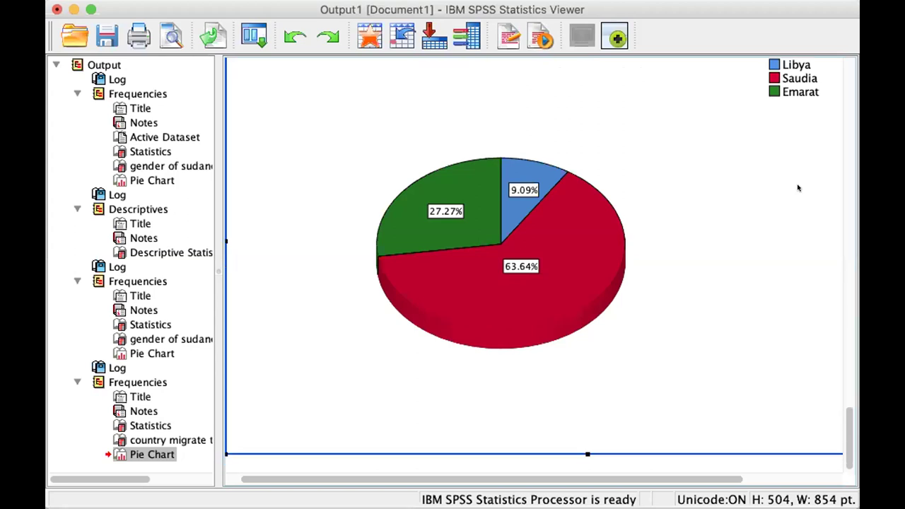
scroll(799, 188, "down", 1)
Review the country and second gender frequencies again, going back to the Descriptive Statistics table for level of consumption.
scroll(799, 187, "up", 10)
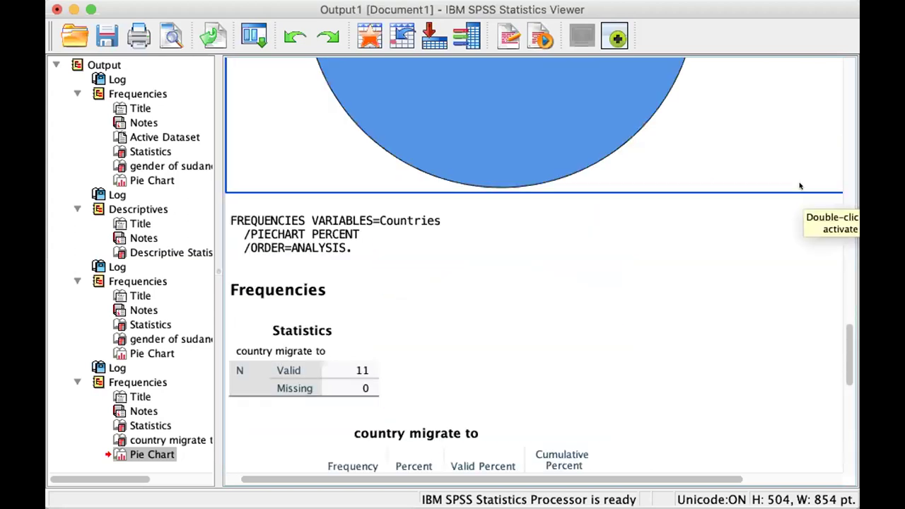
scroll(800, 188, "up", 8)
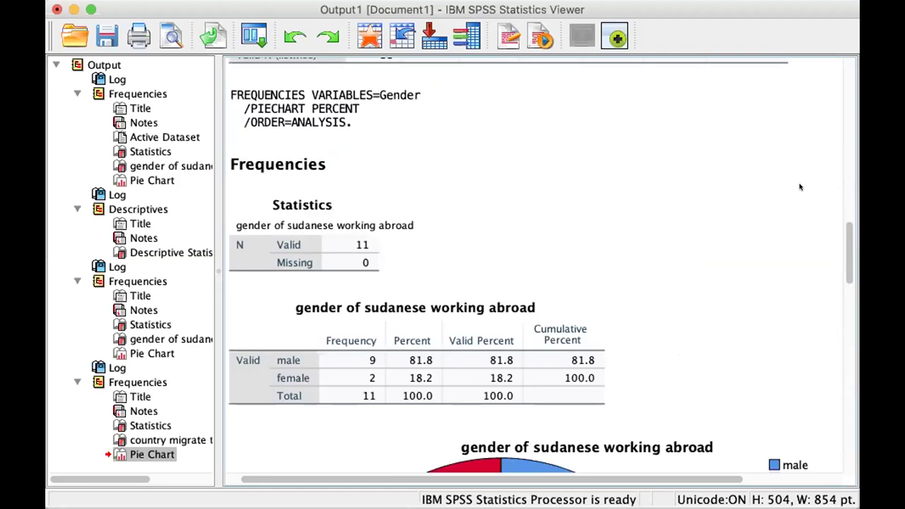
scroll(800, 187, "up", 5)
scroll(799, 188, "up", 3)
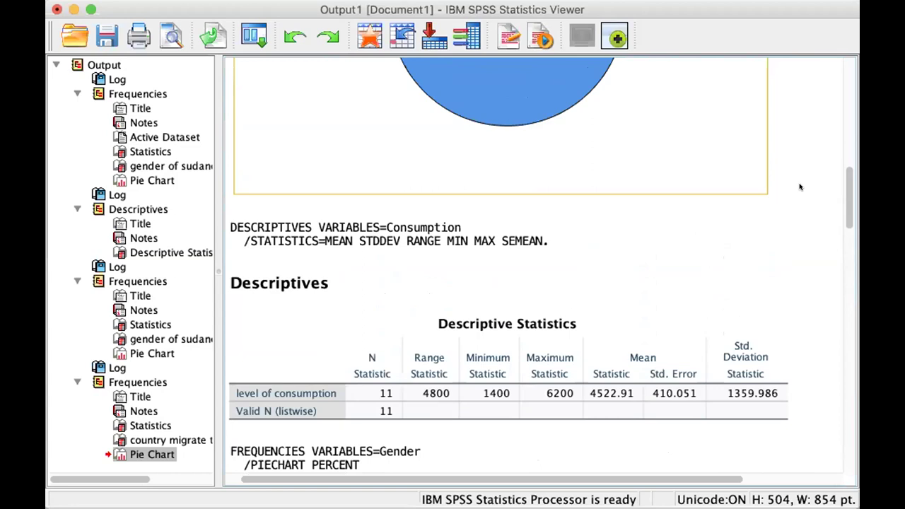
scroll(799, 188, "down", 12)
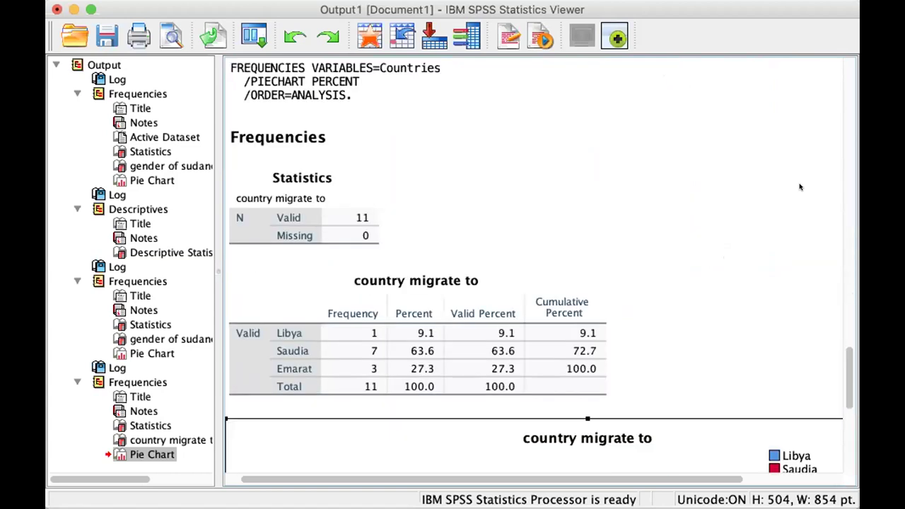
scroll(800, 187, "up", 5)
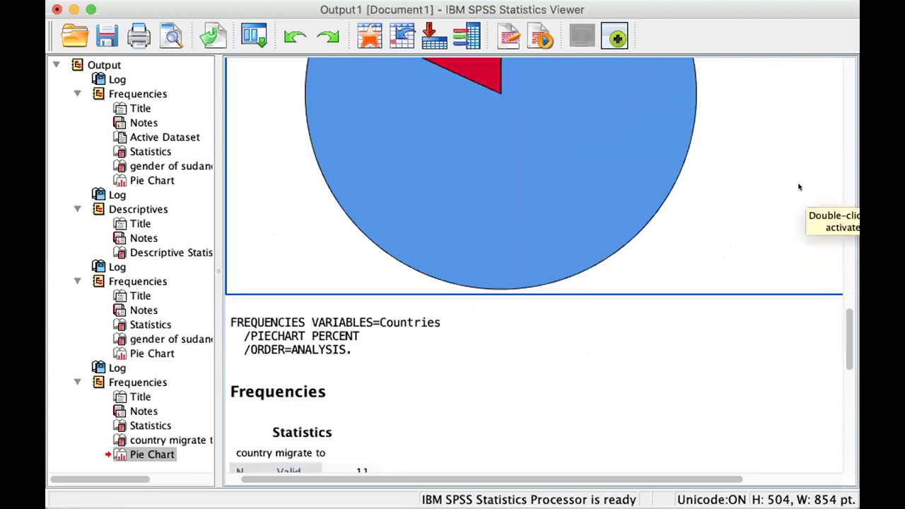
scroll(796, 195, "up", 2)
scroll(797, 191, "up", 4)
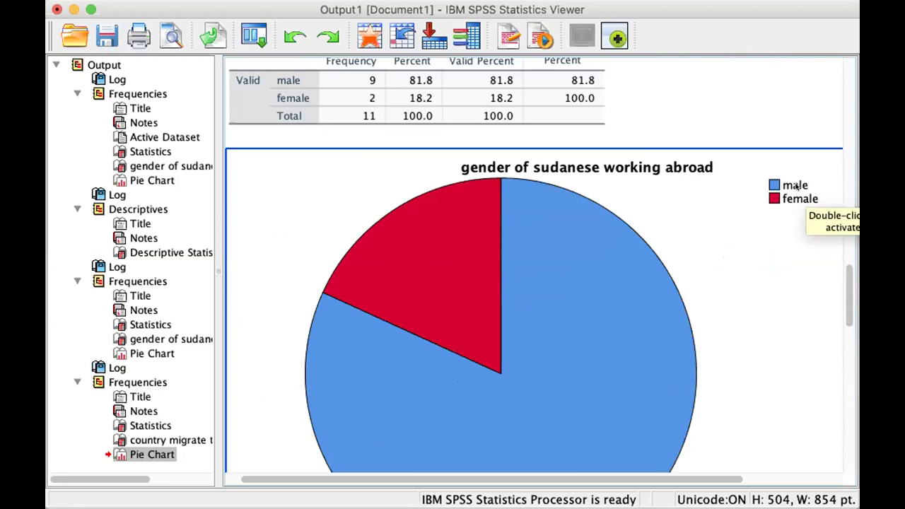
scroll(796, 186, "up", 4)
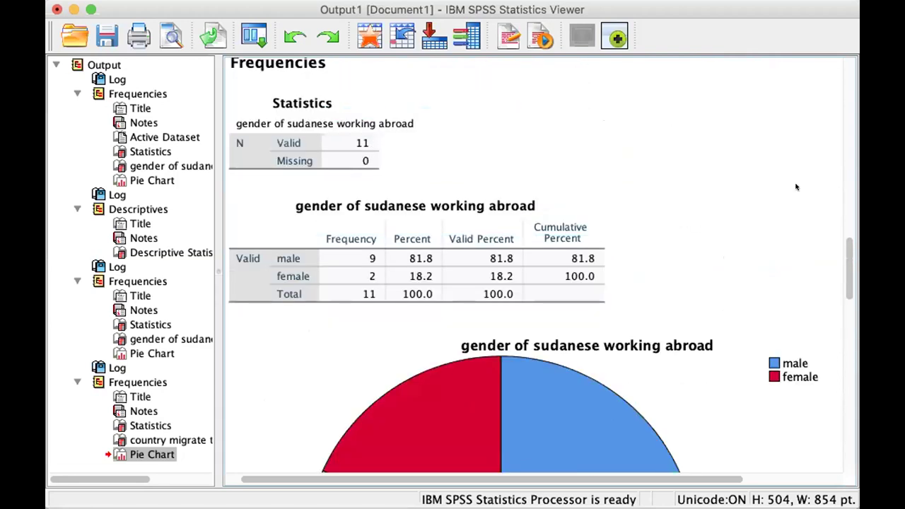
scroll(796, 188, "up", 4)
scroll(795, 187, "up", 4)
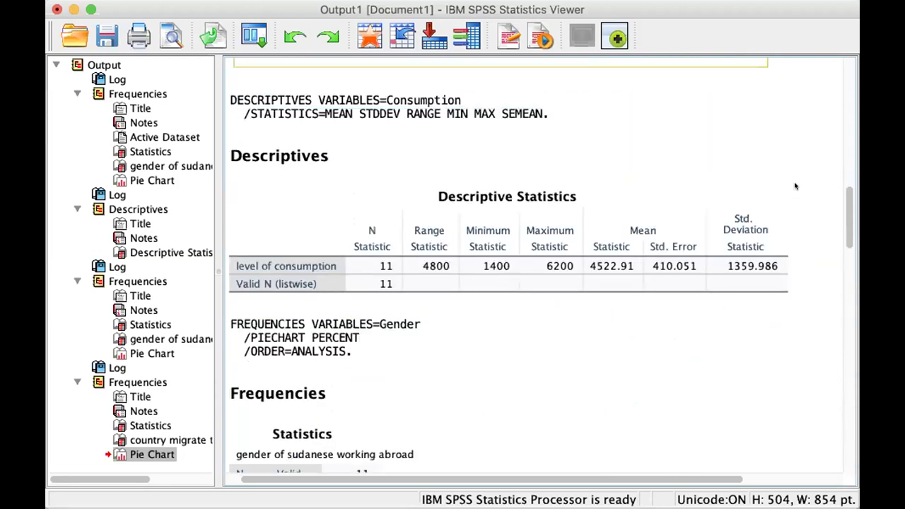
Examine the Descriptive Statistics table for level of consumption, covering N, range, minimum, maximum, mean and standard deviation.
scroll(794, 186, "down", 1)
scroll(795, 186, "up", 1)
scroll(719, 186, "up", 1)
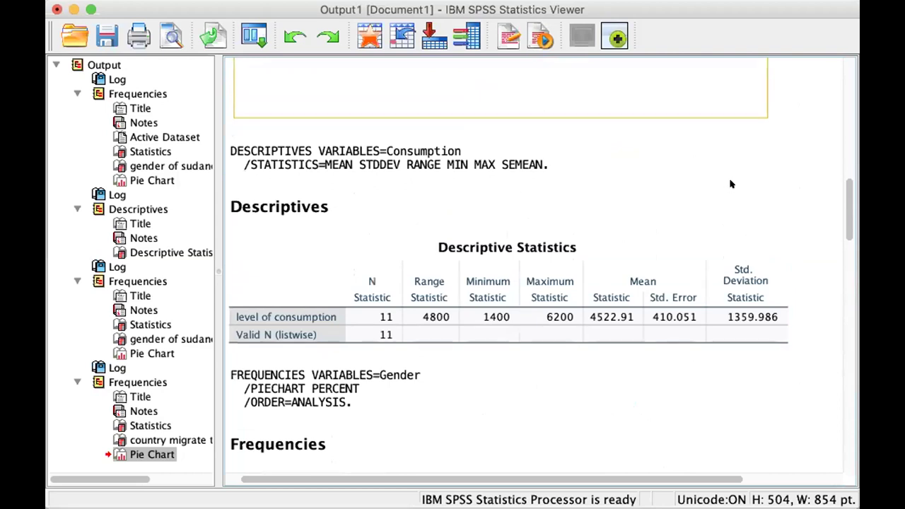
scroll(731, 184, "up", 1)
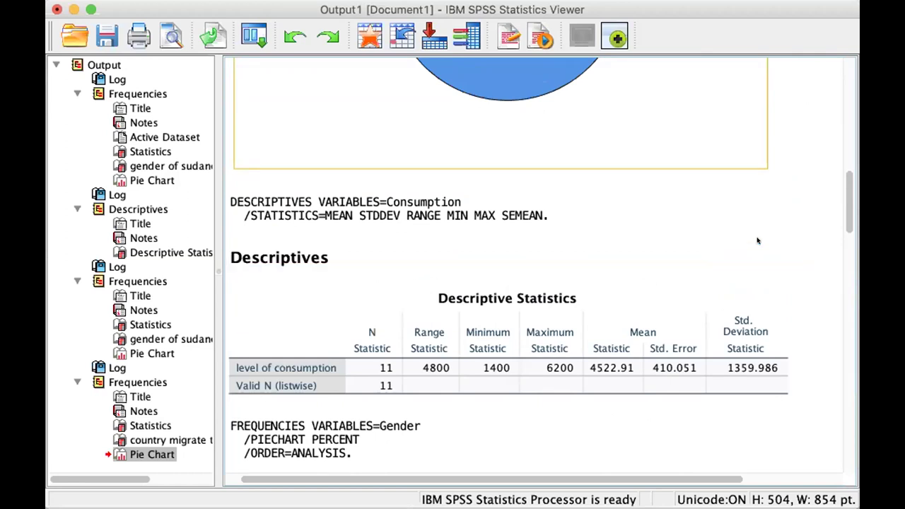
scroll(758, 241, "up", 1)
scroll(758, 241, "down", 3)
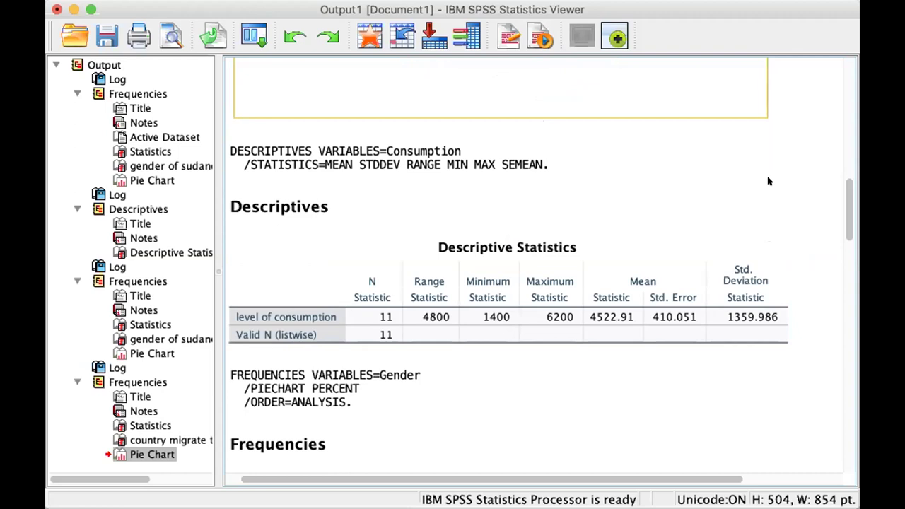
key("Down")
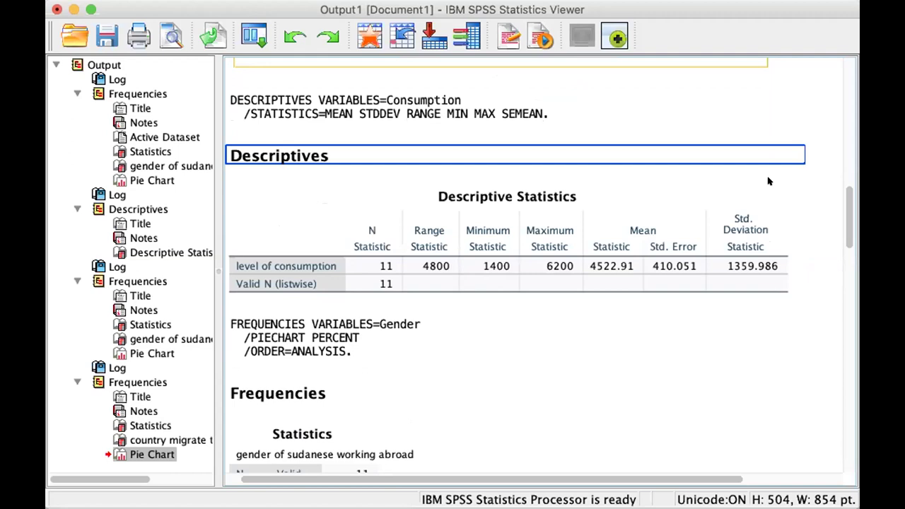
left_click(707, 192)
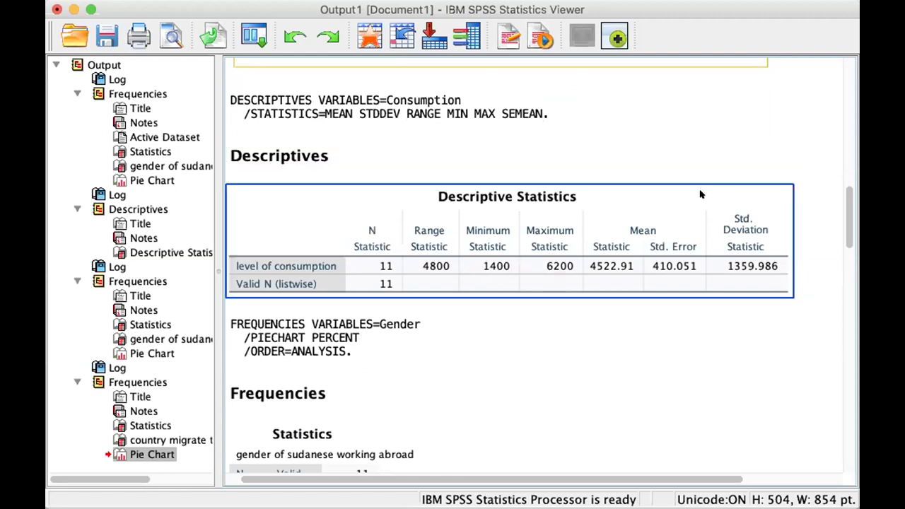
scroll(707, 191, "down", 2)
scroll(702, 194, "up", 3)
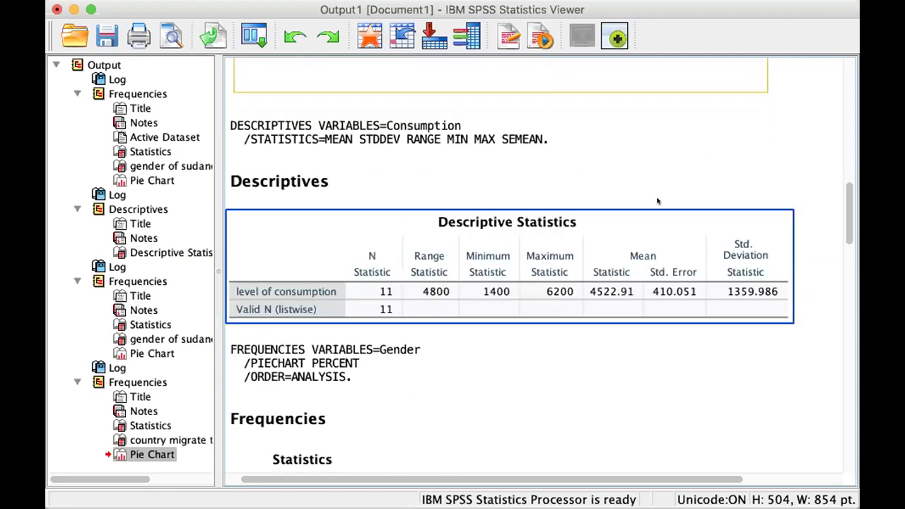
scroll(637, 197, "up", 1)
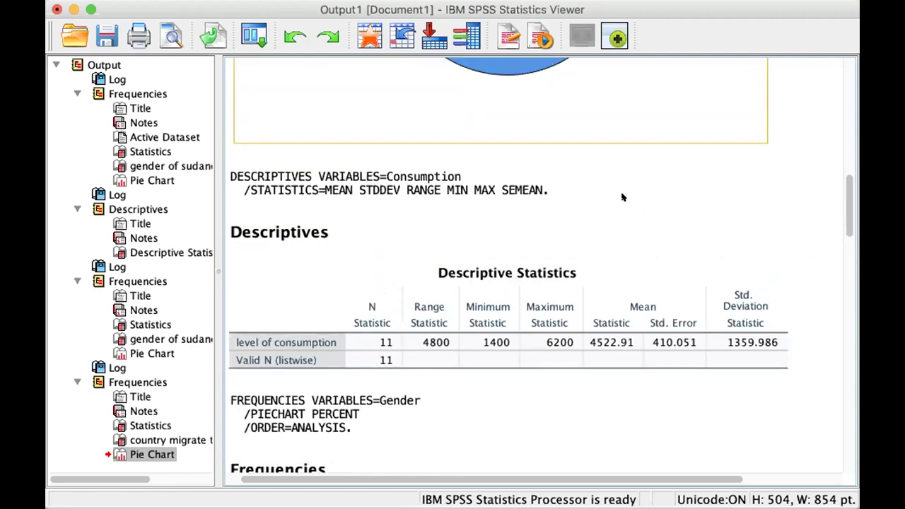
Compare the DESCRIPTIVES command log for Consumption with the statistics columns reported in its table.
left_click(622, 251)
scroll(622, 251, "down", 1)
left_click(622, 251)
left_click(592, 177)
left_click(554, 142)
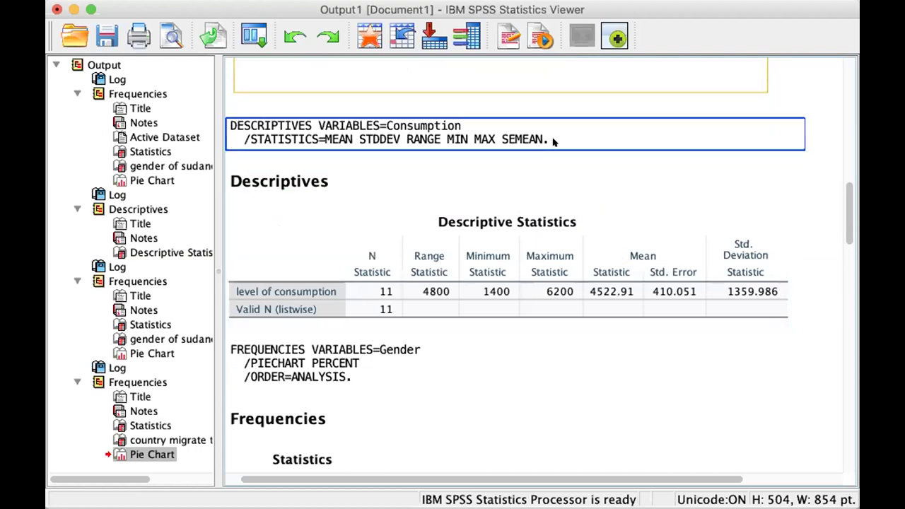
key("Up")
key("Up")
key("Up")
key("Up")
key("Up")
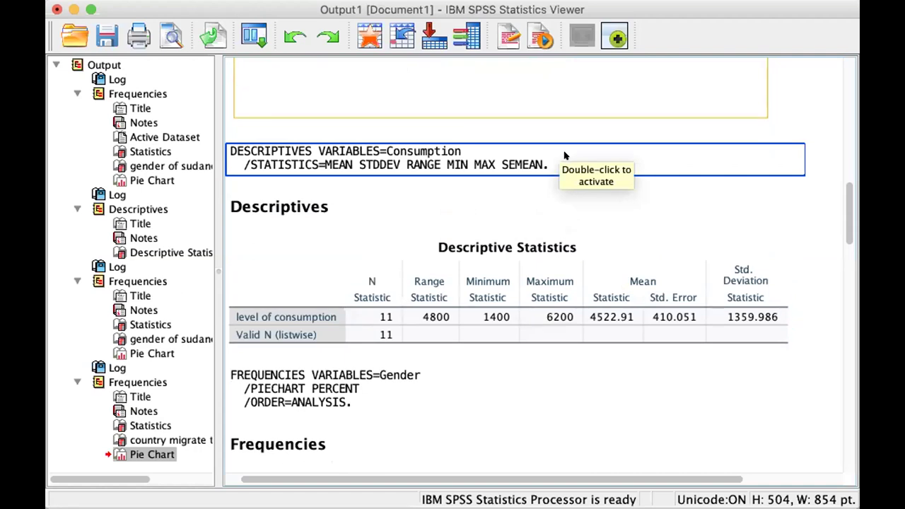
Look over the first gender frequency table and exploded pie chart again, returning to the Descriptives section.
key("Down")
key("Down")
key("Down")
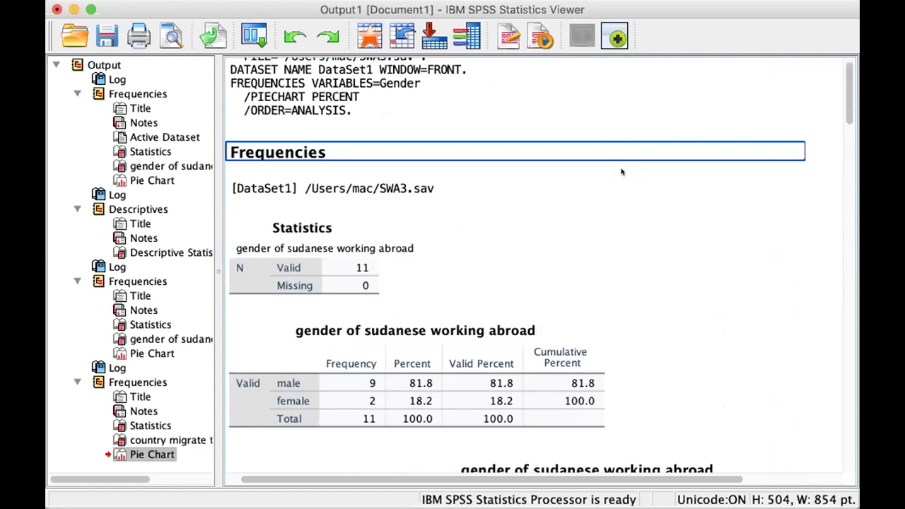
key("Up")
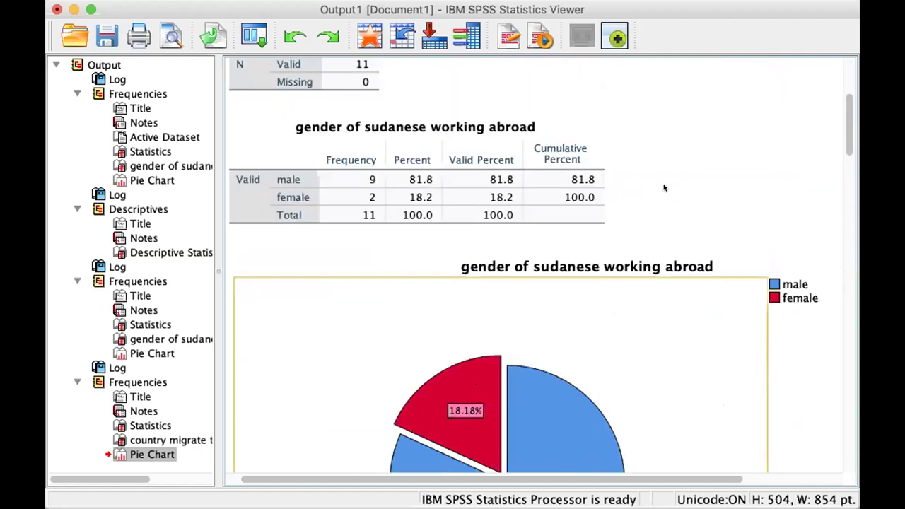
key("Down")
key("Down")
key("Down")
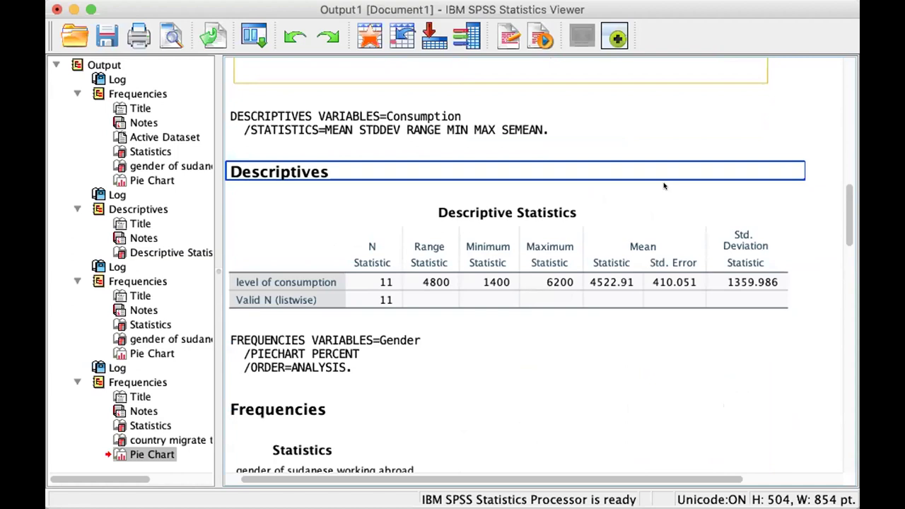
Check the second gender frequency table and its command log following the Descriptives output.
key("Down")
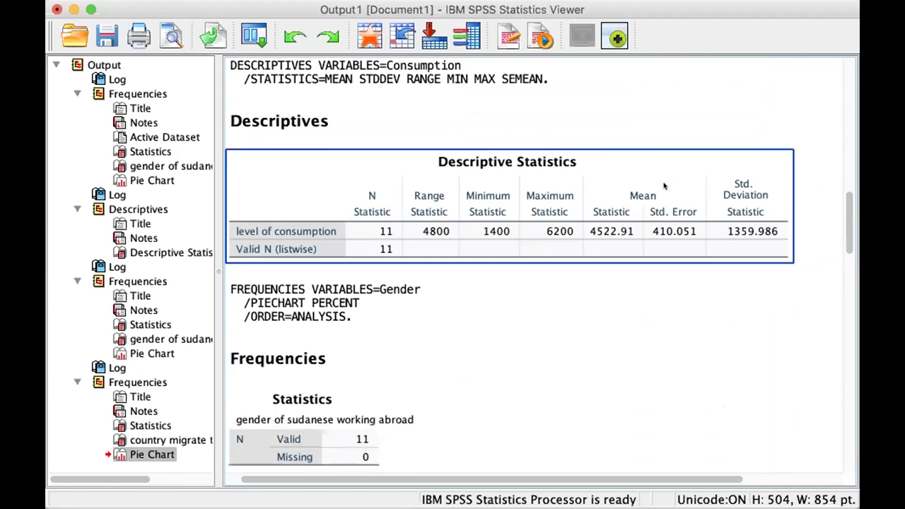
scroll(664, 186, "down", 6)
key("Down")
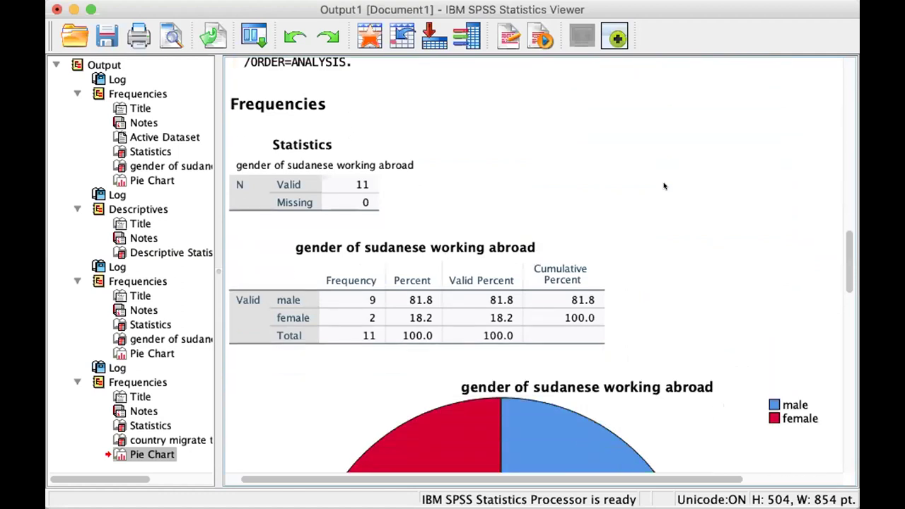
scroll(663, 186, "up", 2)
scroll(663, 186, "up", 2)
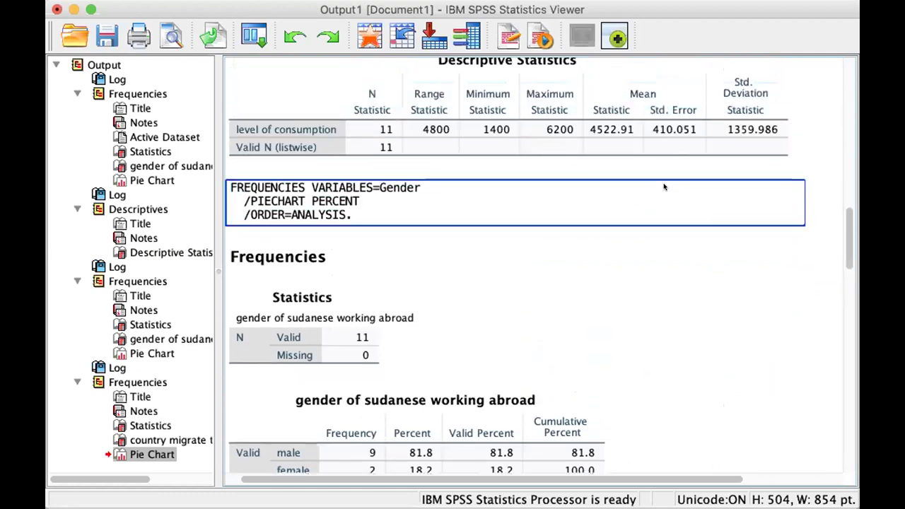
key("Up")
left_click(714, 306)
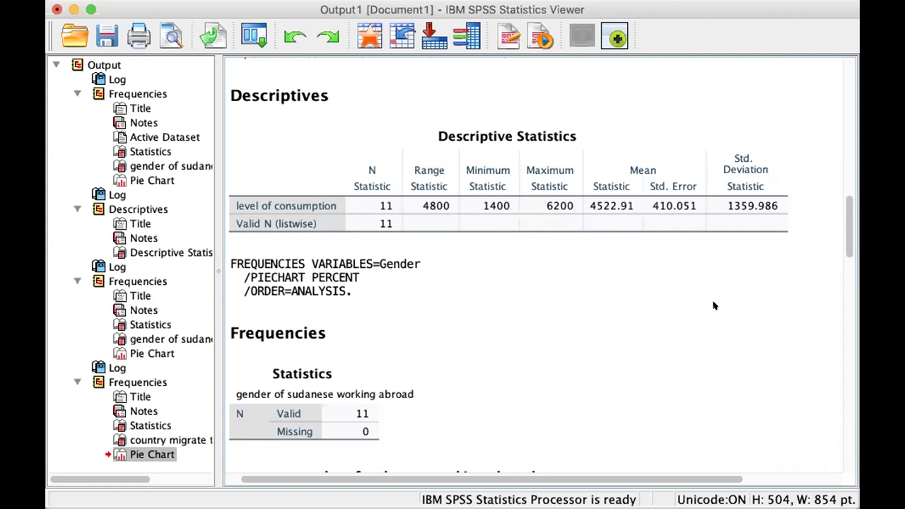
Read the mean, standard error and standard deviation of level of consumption in the Descriptive Statistics table.
left_click(605, 180)
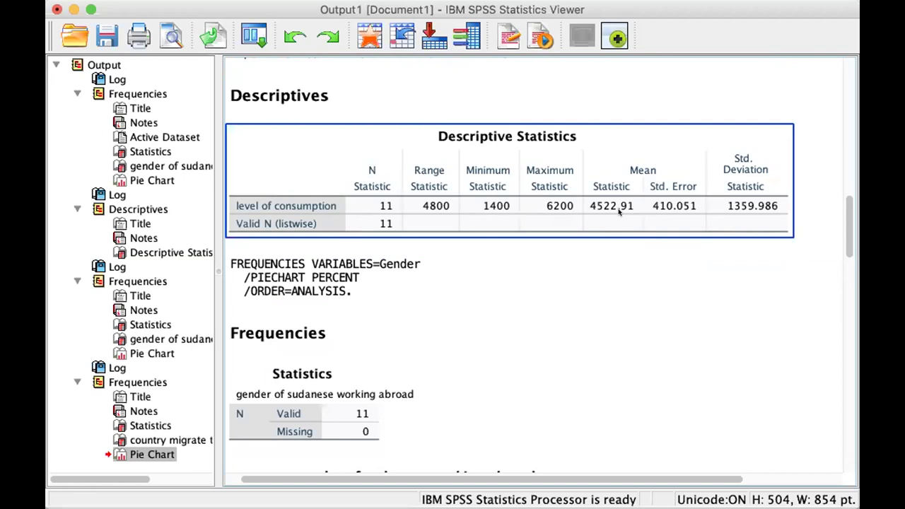
scroll(647, 254, "up", 3)
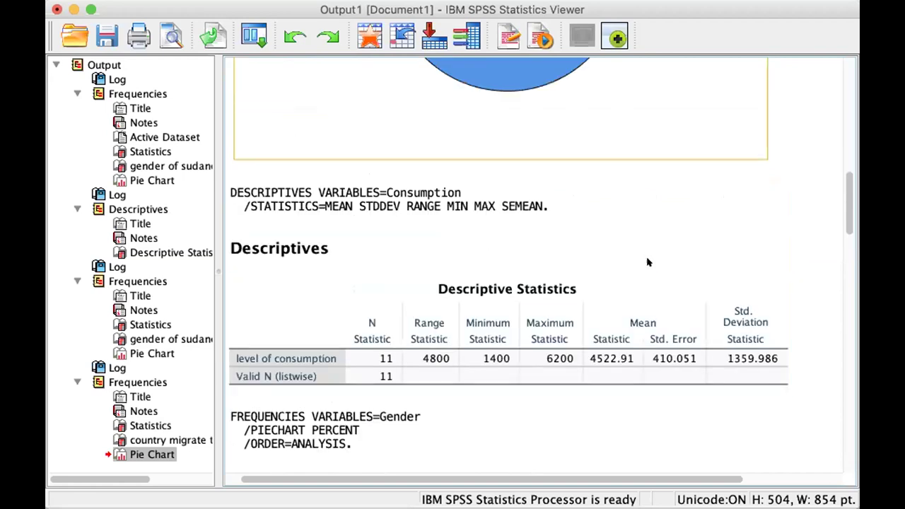
scroll(648, 259, "up", 1)
left_click(656, 253)
scroll(778, 251, "down", 3)
left_click(782, 249)
scroll(782, 250, "down", 2)
left_click(732, 286)
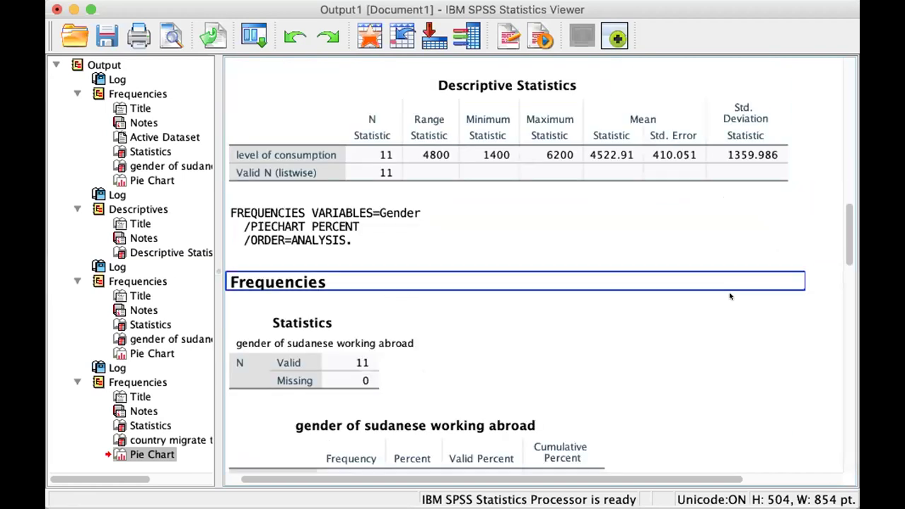
scroll(732, 290, "up", 2)
left_click(733, 290)
left_click(732, 360)
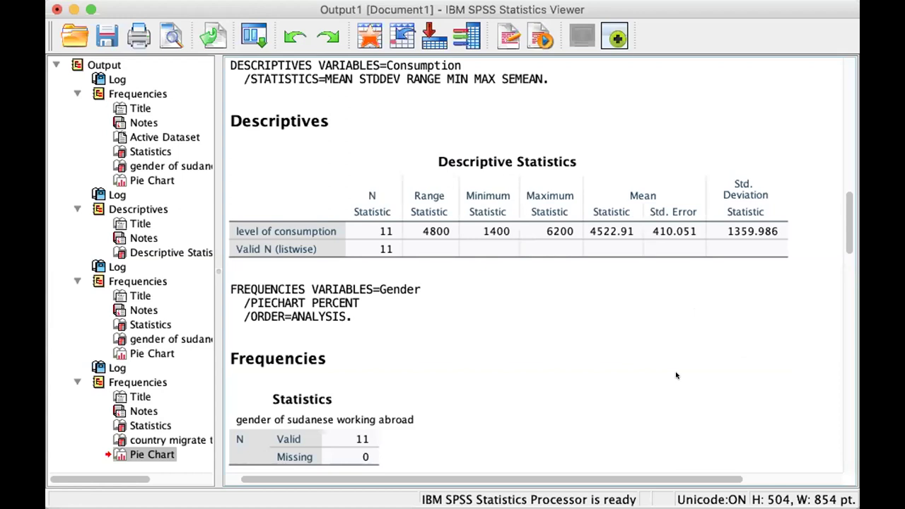
left_click(536, 155)
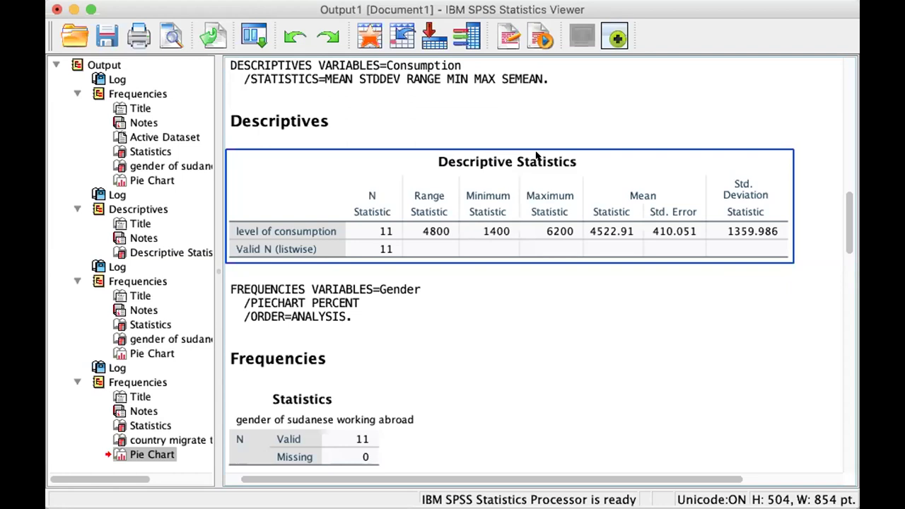
left_click(543, 132)
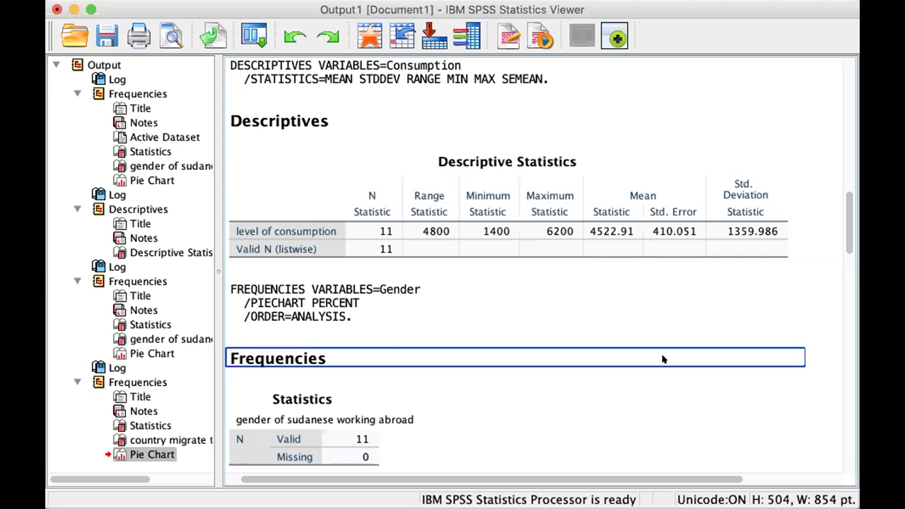
Revisit the opening gender Statistics and frequency tables, going back to the consumption descriptives.
scroll(662, 360, "up", 5)
left_click(665, 359)
scroll(668, 360, "down", 3)
scroll(673, 359, "down", 9)
scroll(672, 359, "up", 5)
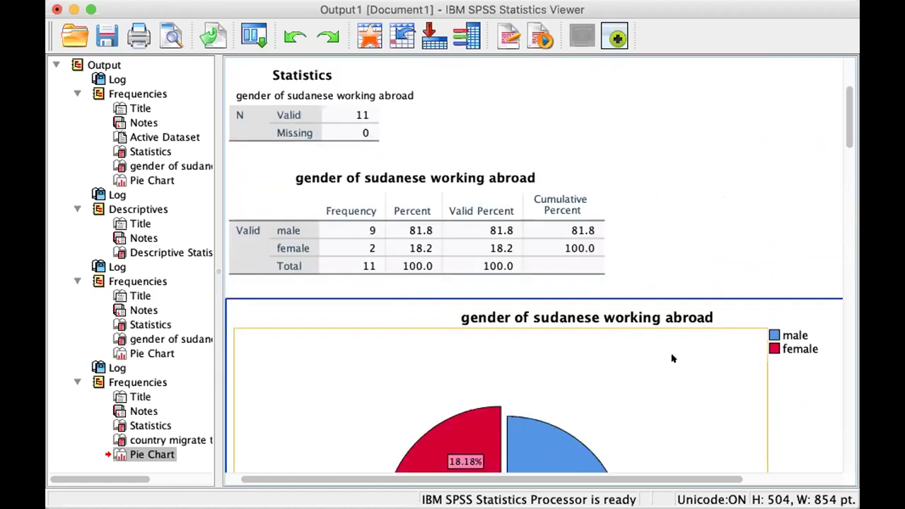
scroll(674, 358, "down", 1)
scroll(673, 358, "up", 4)
scroll(674, 354, "down", 1)
left_click(674, 350)
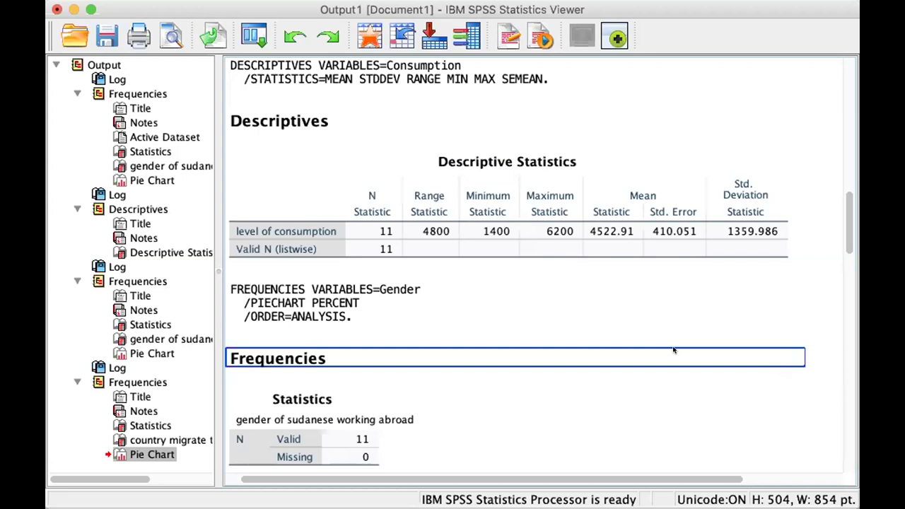
Go back through the exploded gender pie chart to the GET FILE log at the start of the output.
left_click(636, 318)
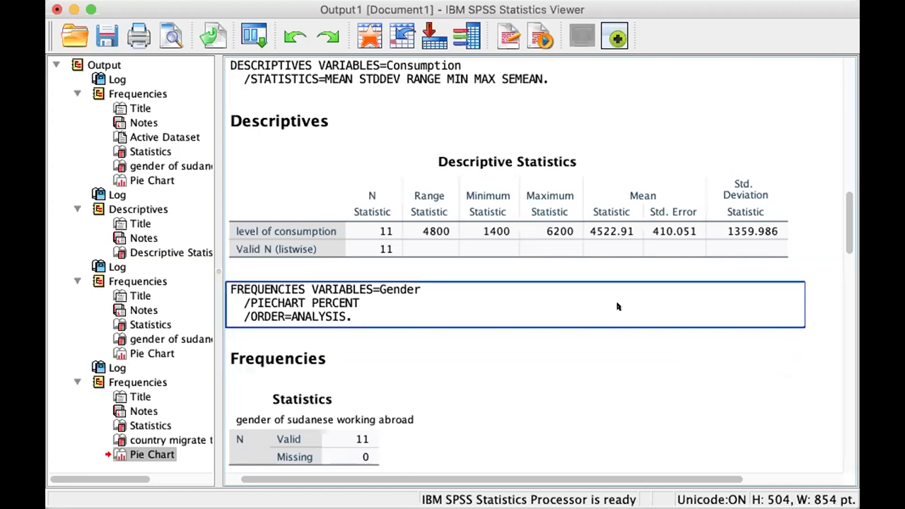
scroll(619, 309, "up", 3)
left_click(619, 309)
scroll(619, 311, "up", 10)
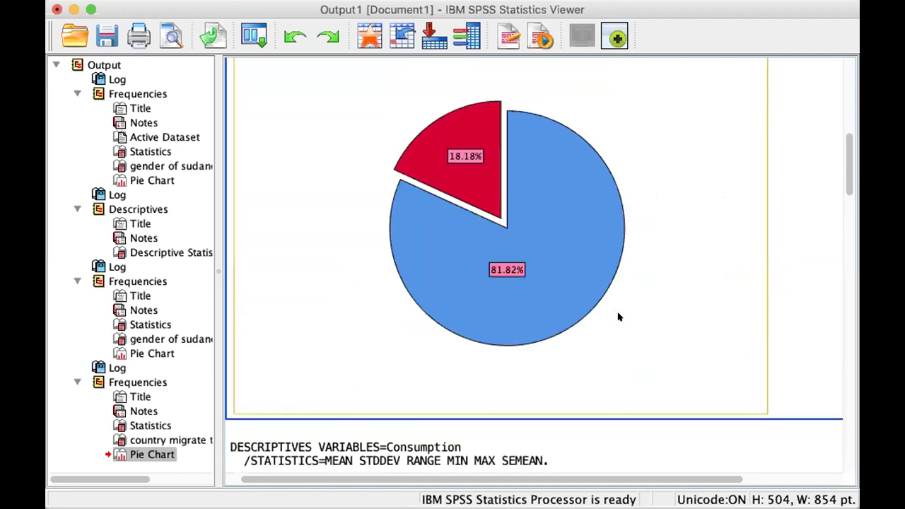
left_click(619, 316)
scroll(620, 318, "up", 7)
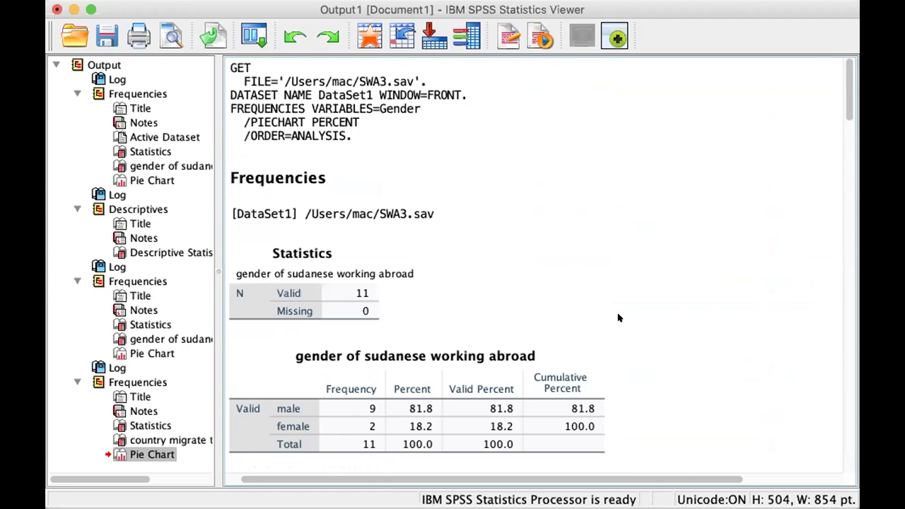
Review the whole output in order, from the first gender frequencies to the final country migrate to pie chart.
key("Down")
key("Down")
key("Down")
key("Down")
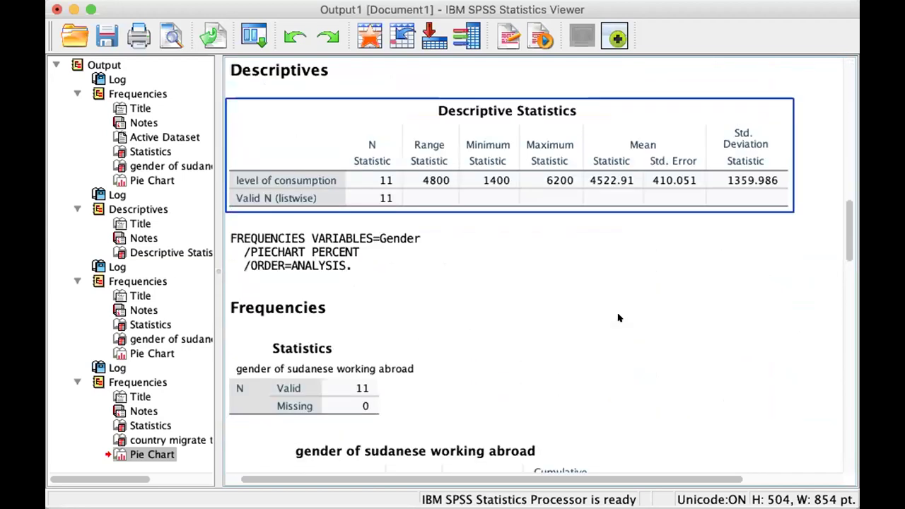
key("Down")
key("Down")
key("Down")
key("Down")
key("Down")
key("Down")
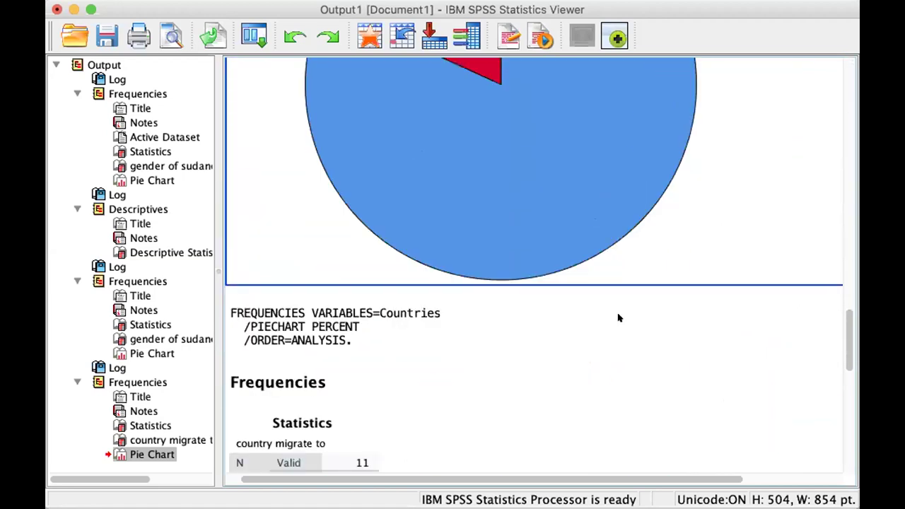
key("Down")
key("Down")
key("Down")
key("Down")
key("Down")
scroll(620, 320, "down", 3)
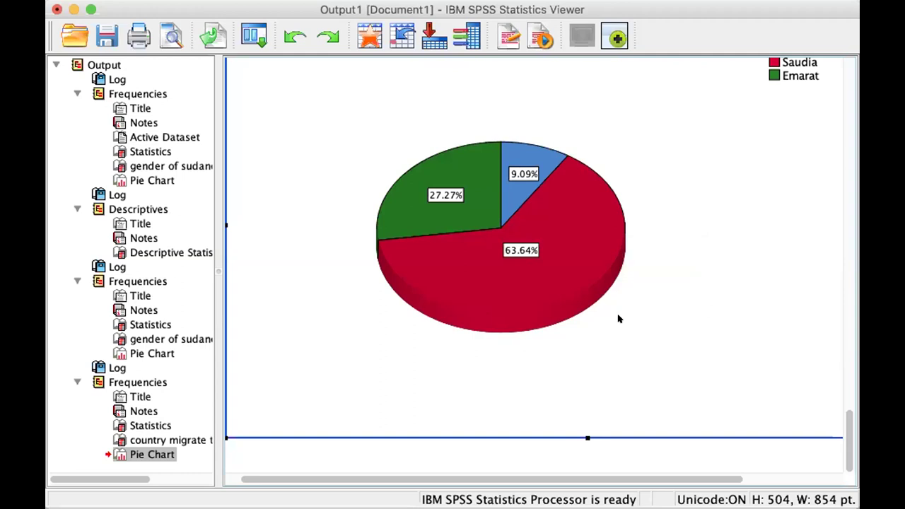
Examine the slice percentages, title and legend of the 3-D country migrate to pie chart.
left_click(515, 456)
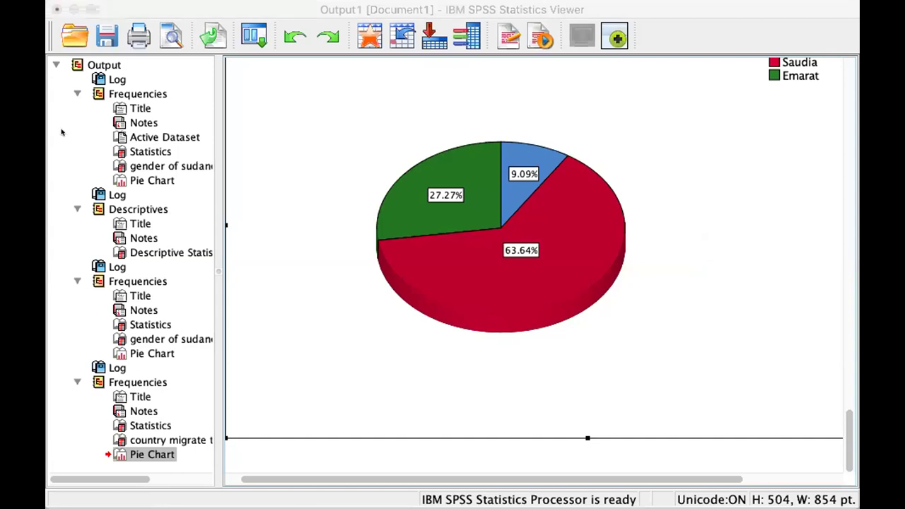
left_click(471, 198)
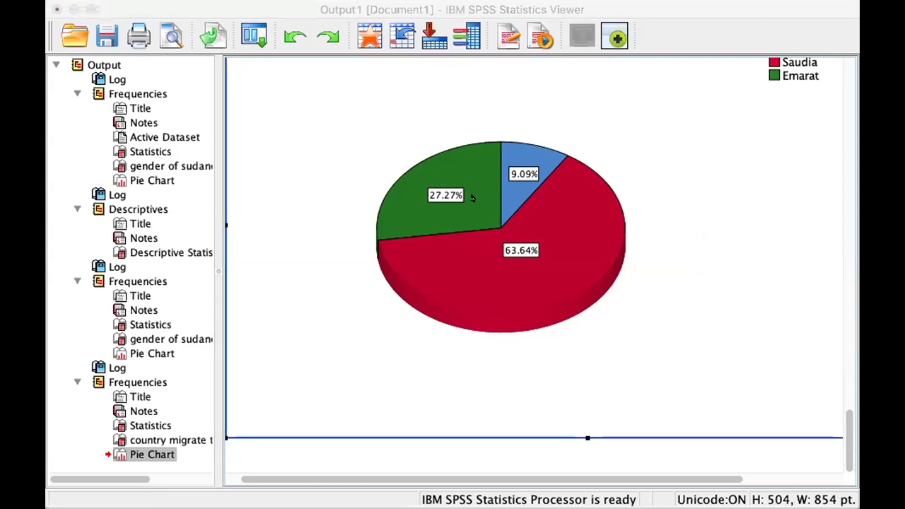
double_click(446, 185)
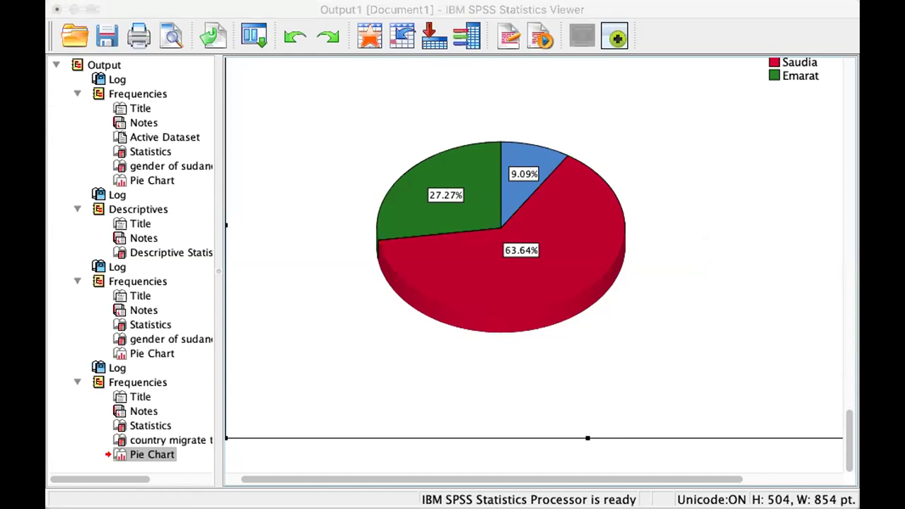
left_click(527, 196)
scroll(530, 198, "up", 5)
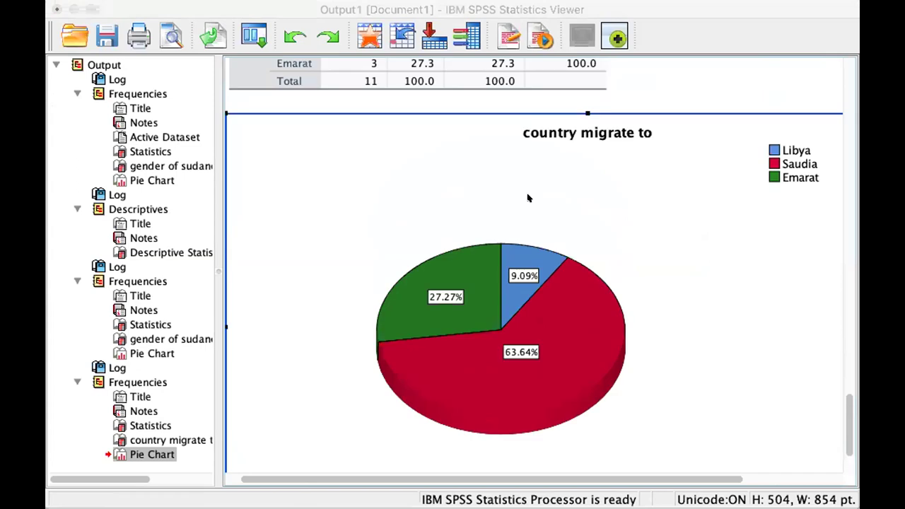
Review the second gender frequencies once more and return to the Descriptive Statistics table for level of consumption.
scroll(535, 197, "up", 10)
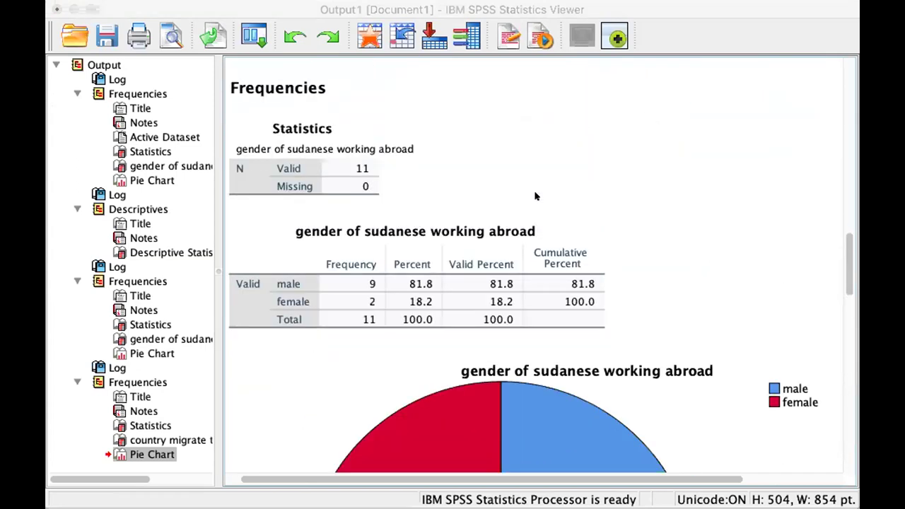
scroll(535, 196, "up", 3)
scroll(527, 196, "up", 3)
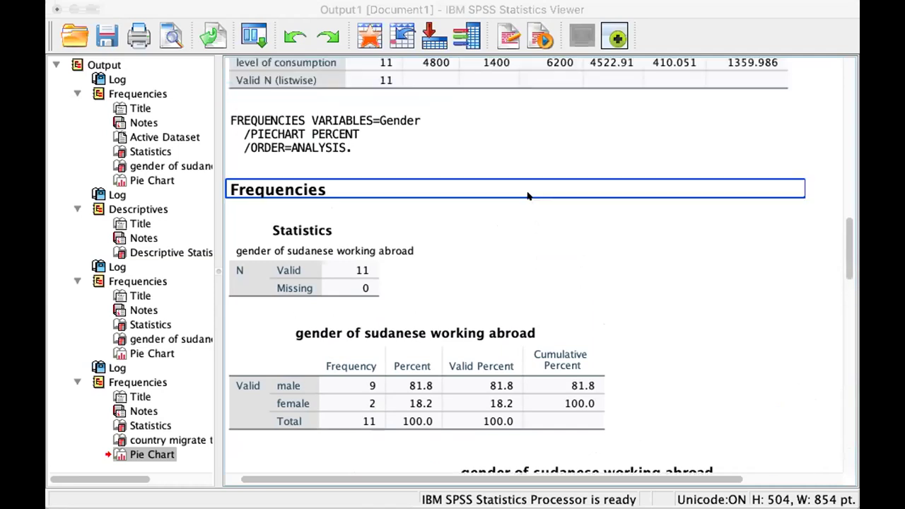
scroll(528, 196, "down", 12)
scroll(527, 196, "down", 1)
scroll(527, 195, "down", 12)
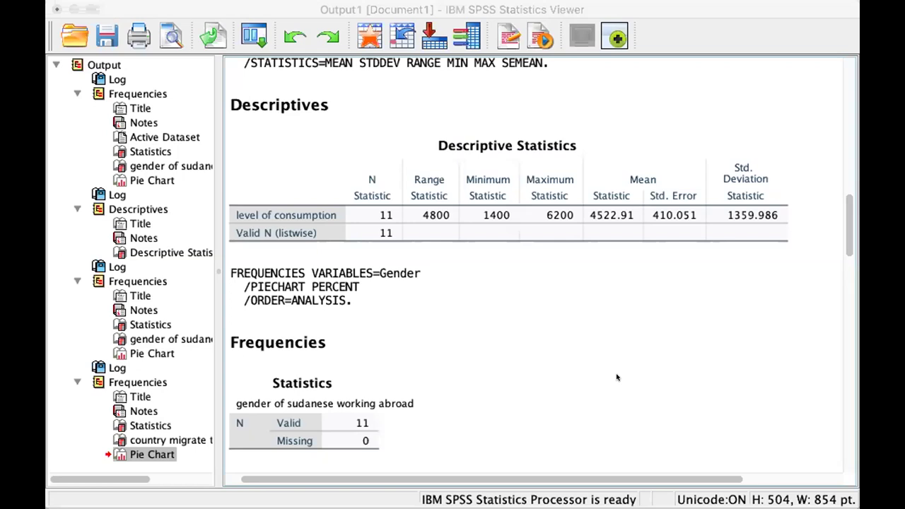
scroll(616, 378, "up", 3)
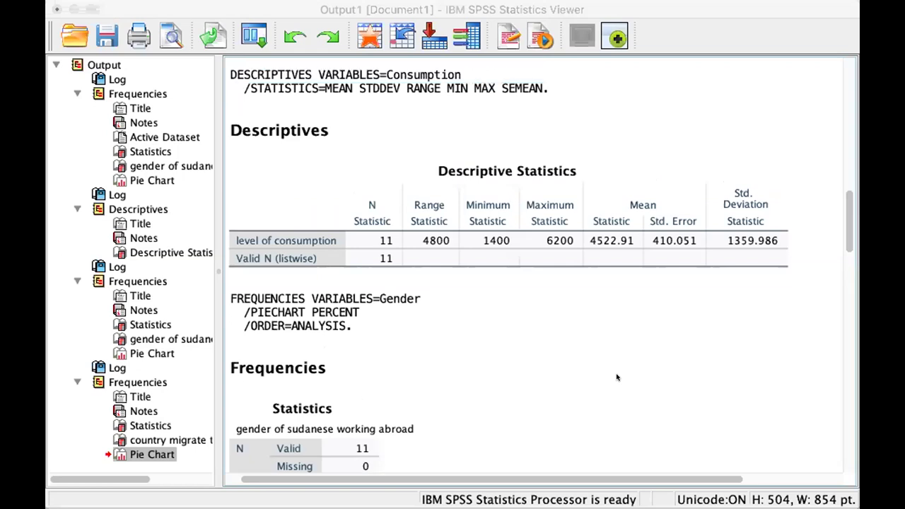
left_click(612, 376)
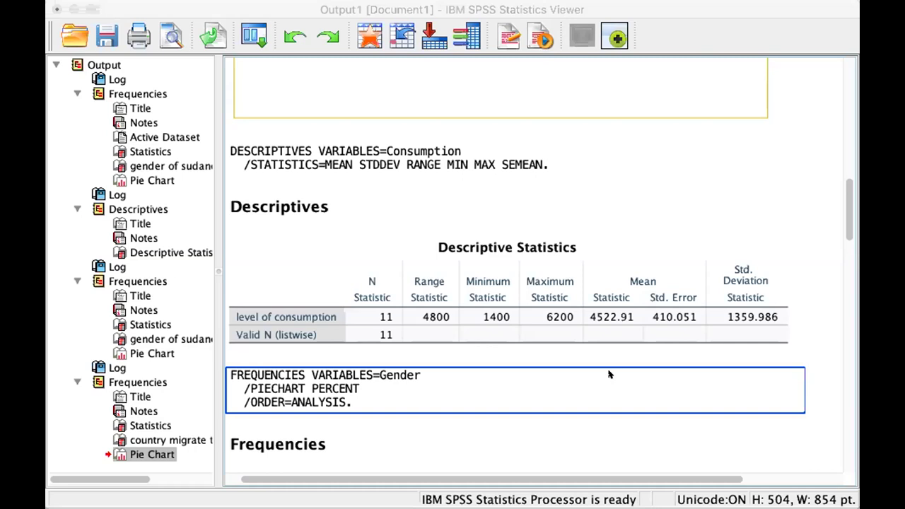
left_click(460, 283)
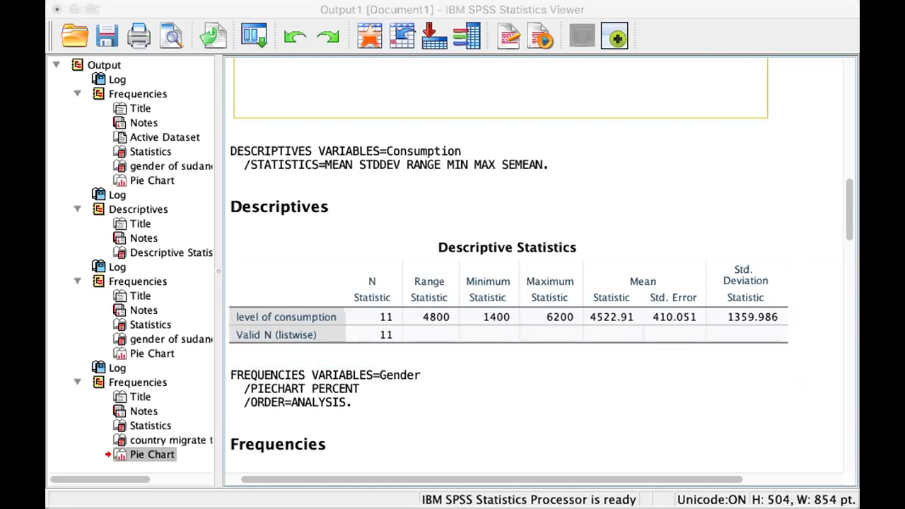